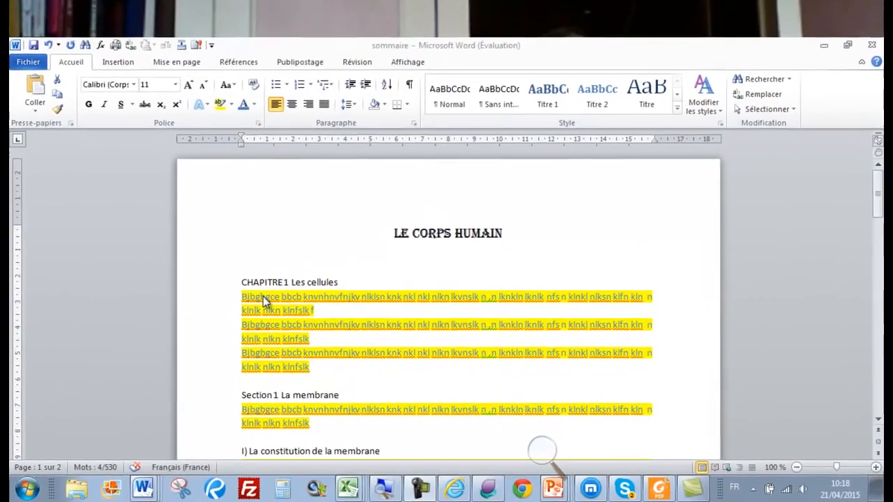
Select the CHAPITRE 1 Les cellules heading and make it bold and underlined
left_click(262, 297)
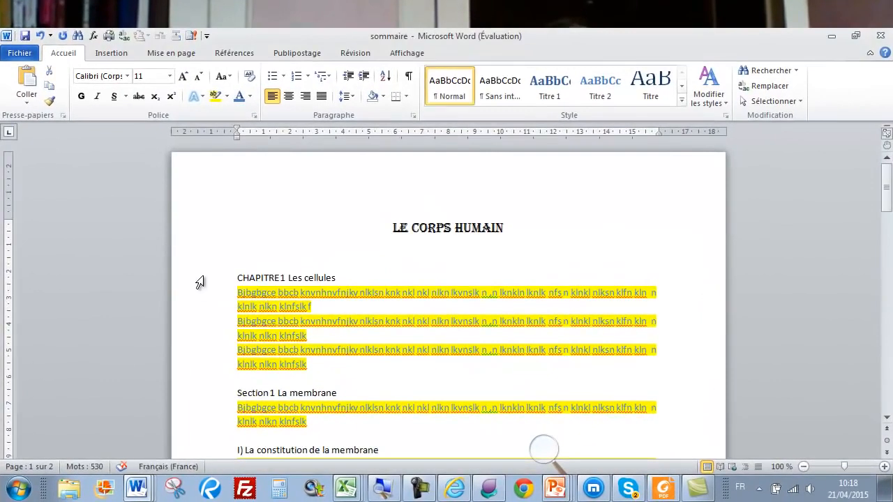
left_click(199, 282)
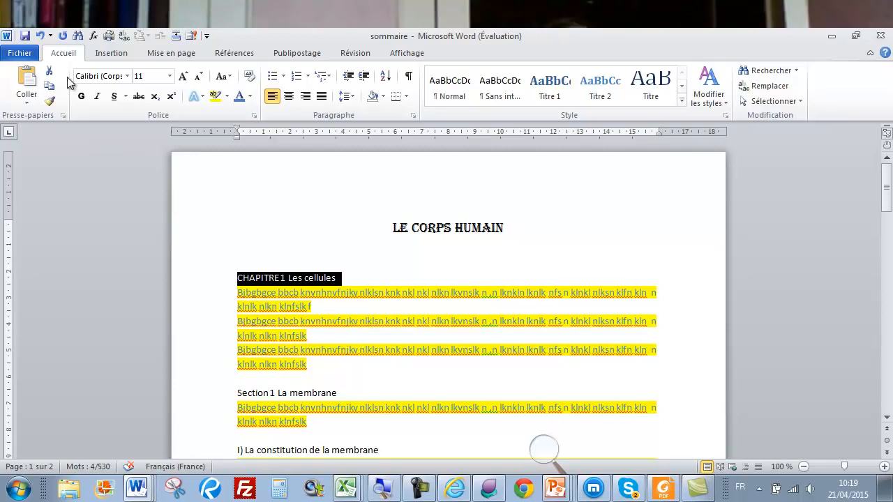
left_click(81, 97)
left_click(114, 96)
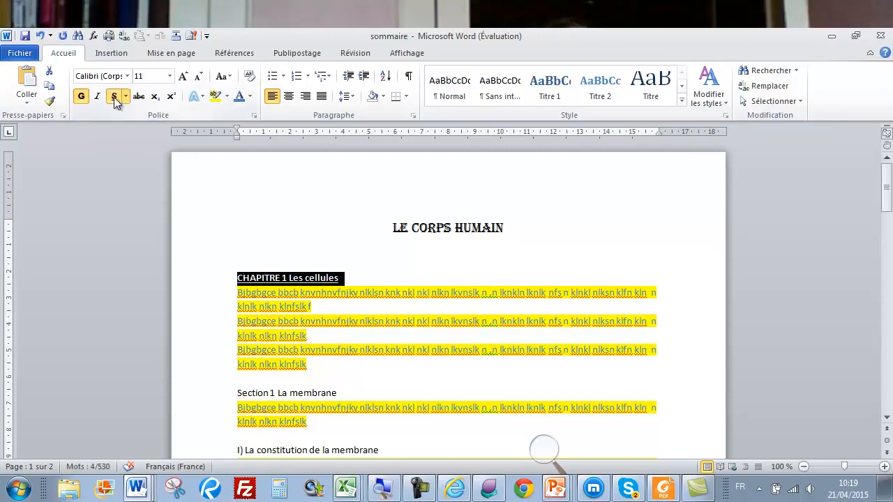
Set the chapter heading's font to Arial Black at 14 pt
left_click(128, 77)
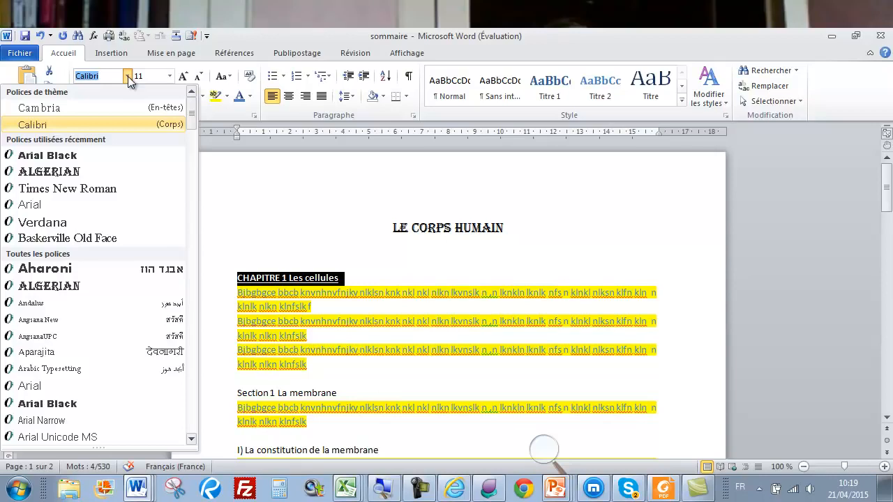
left_click(60, 156)
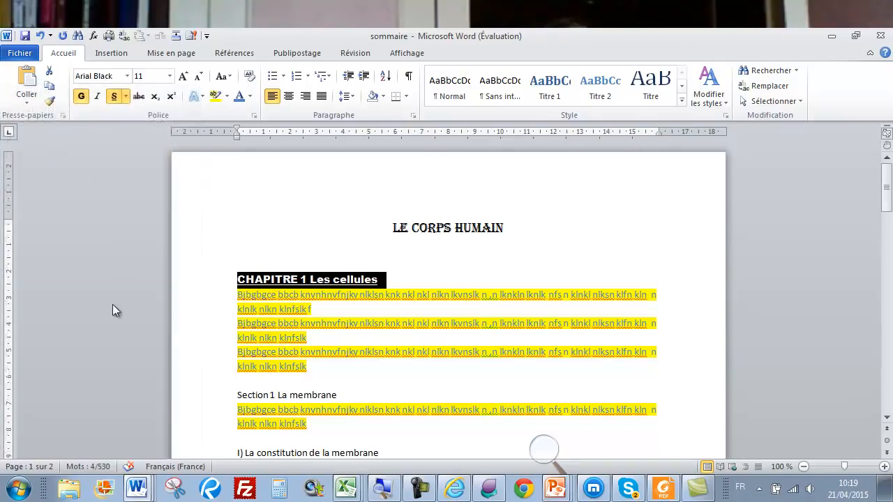
left_click(170, 75)
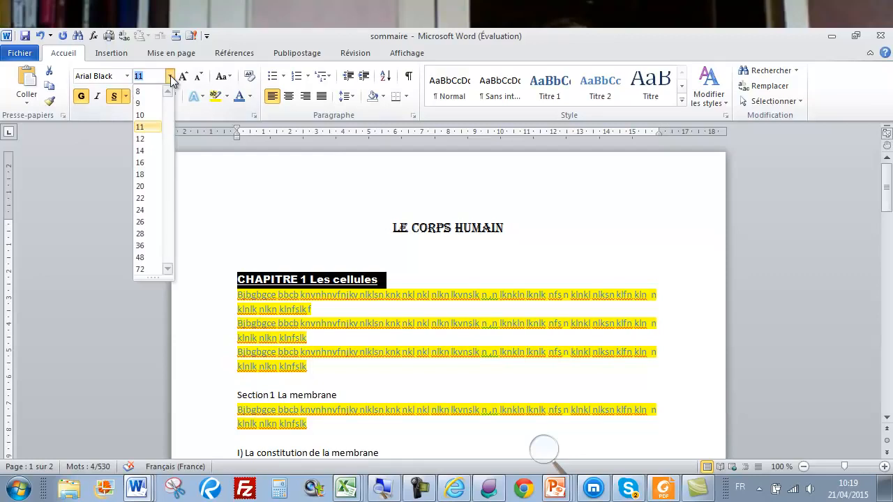
left_click(140, 150)
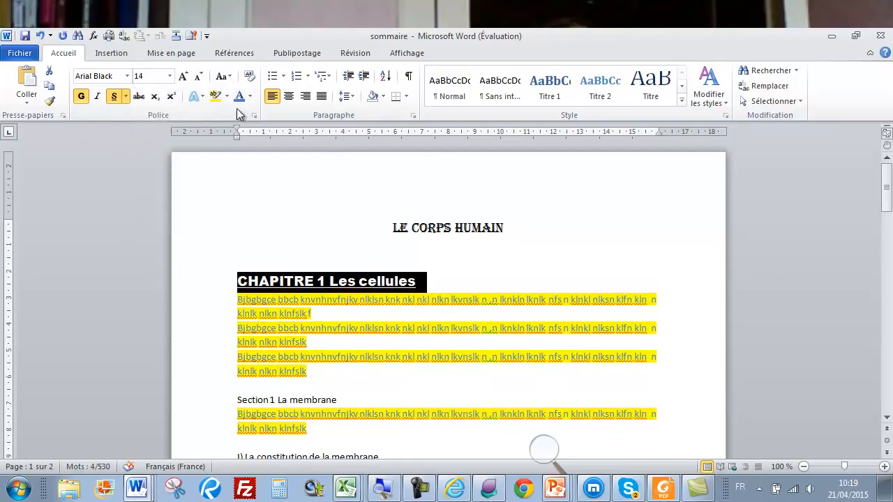
left_click(177, 54)
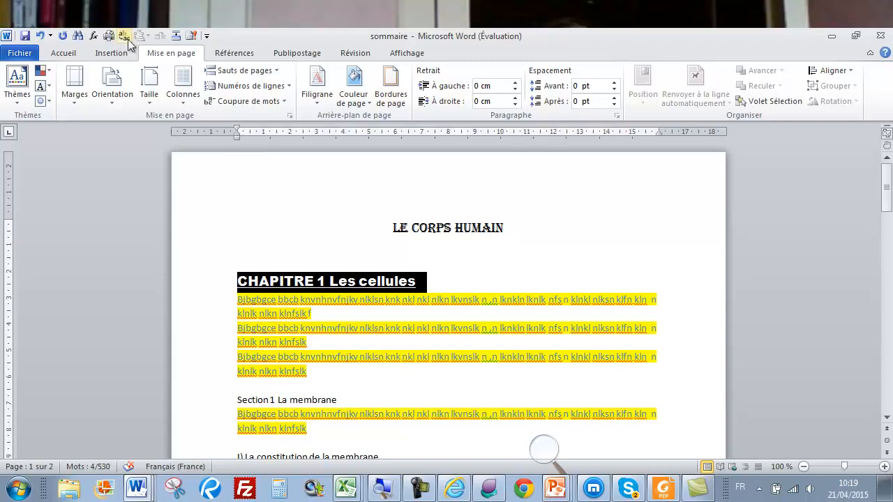
Raise the chapter heading's spacing after to 6 pt, then reselect the heading
left_click(614, 98)
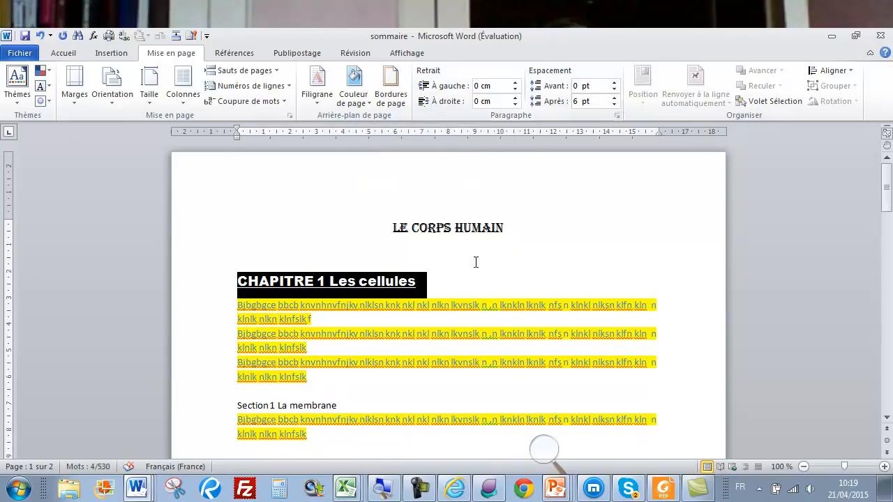
left_click(428, 283)
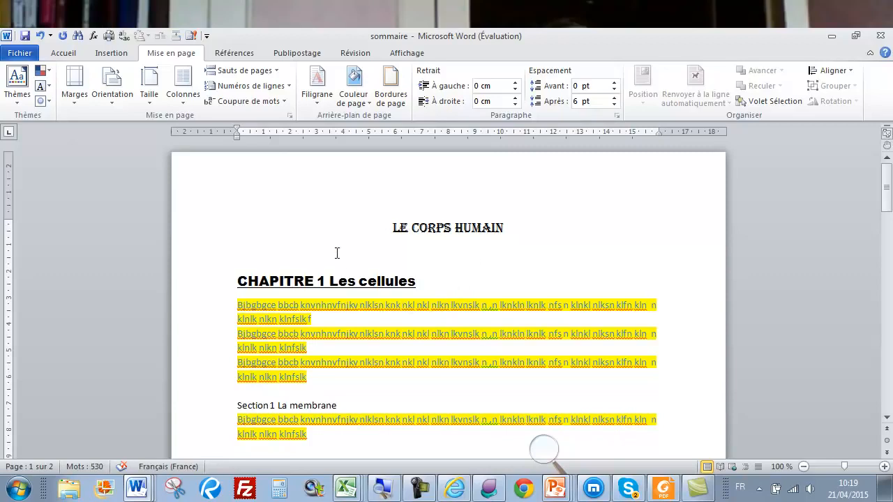
left_click(211, 286)
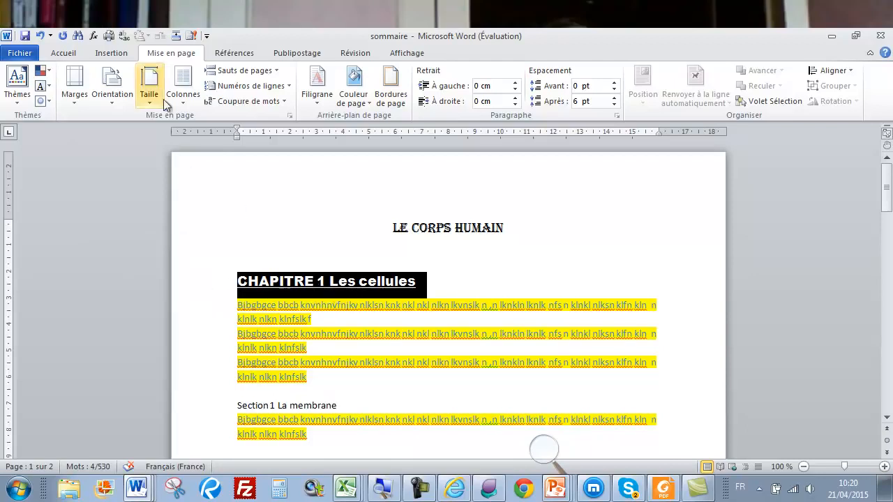
Save the chapter heading's formatting from the Styles gallery as quick style 'CHAPITRE'
left_click(63, 53)
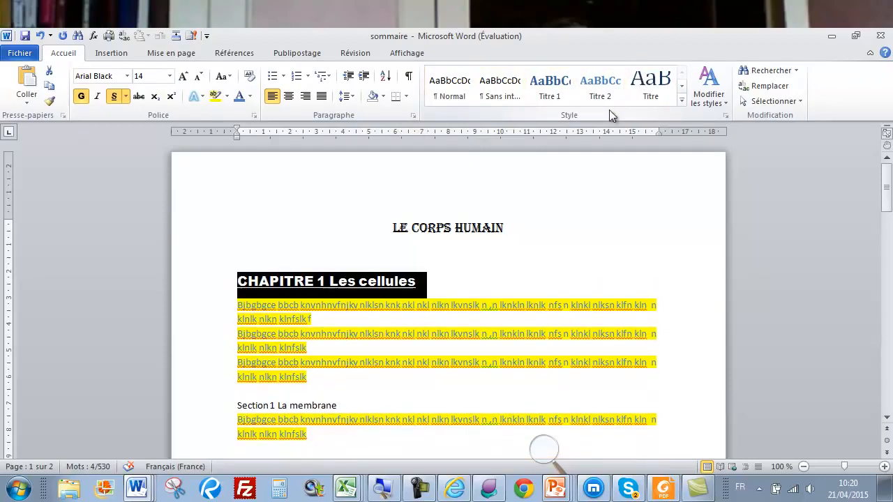
left_click(683, 100)
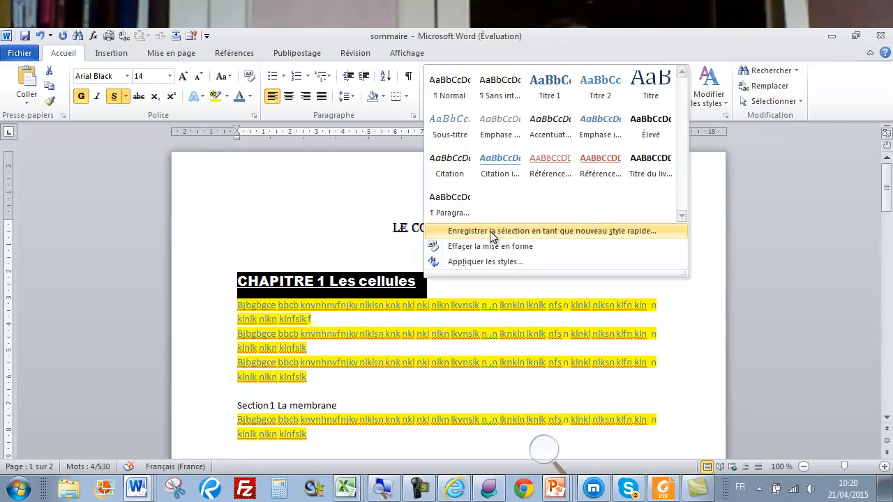
left_click(649, 235)
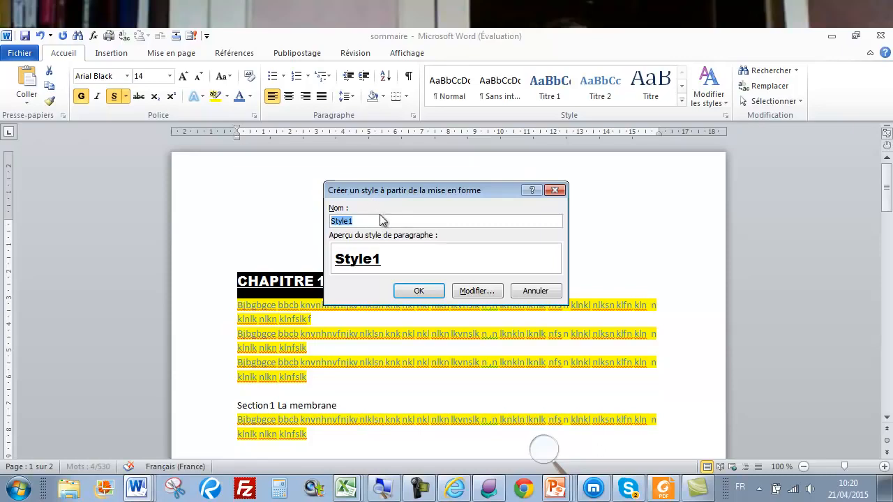
type("CHAPITRE")
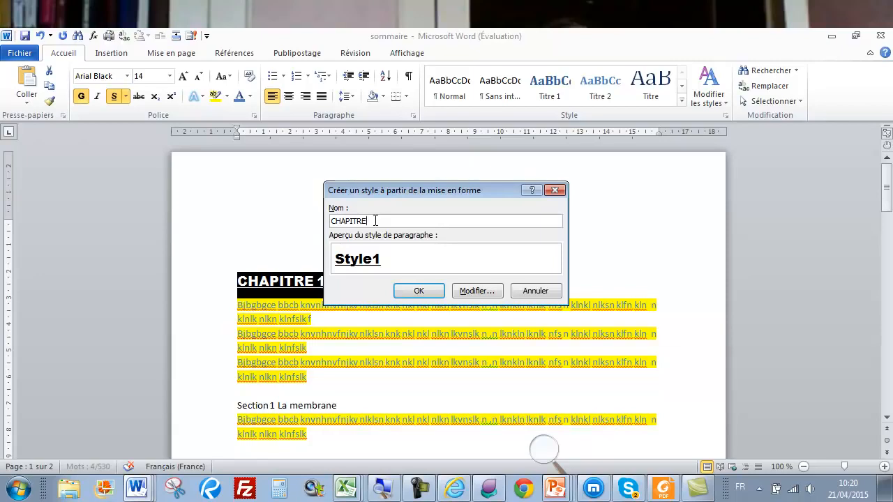
left_click(409, 294)
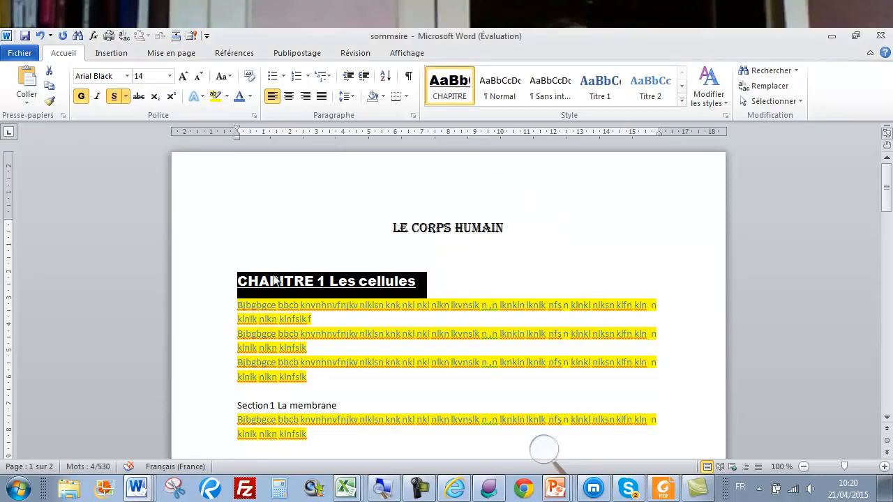
Copy the CHAPITRE 1 heading's formatting onto CHAPITRE 2 Le sang with Format Painter
left_click(49, 100)
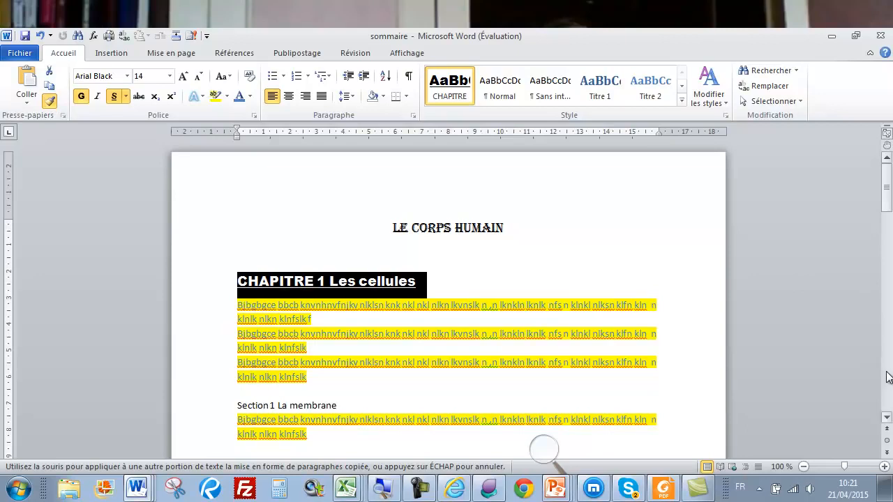
scroll(887, 377, "down", 10)
scroll(887, 378, "down", 7)
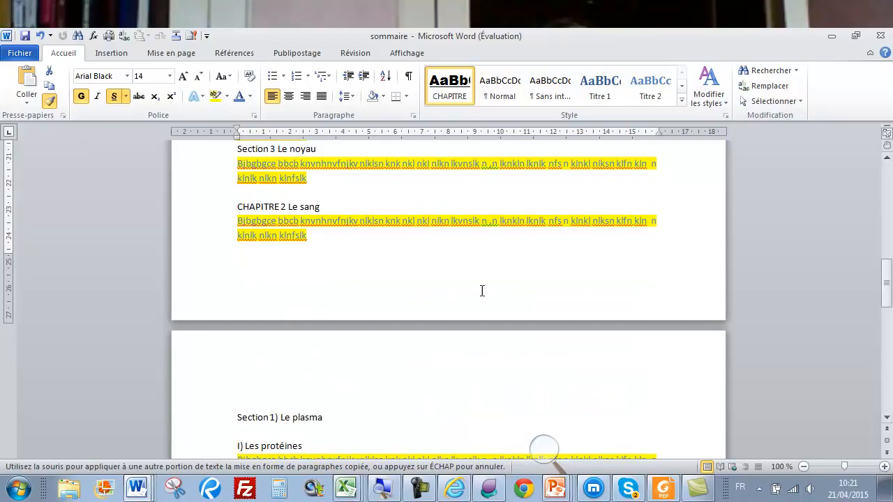
left_click(199, 212)
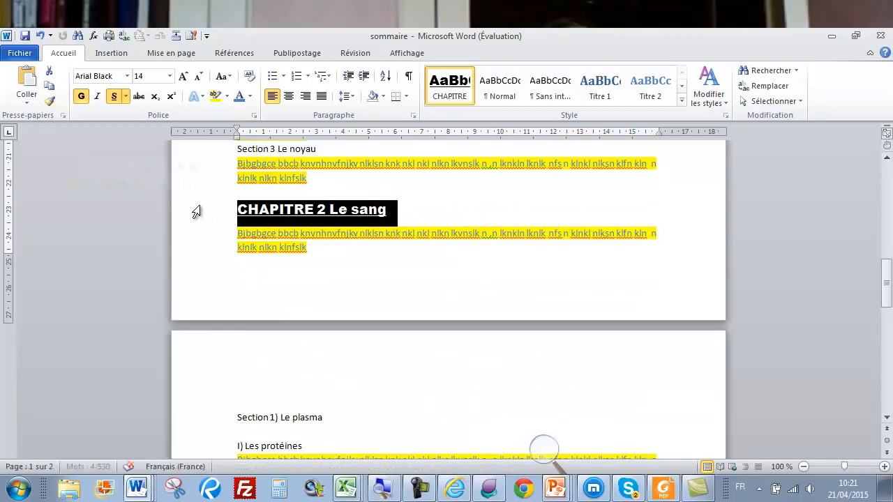
left_click(887, 159)
left_click_drag(888, 159, 887, 159)
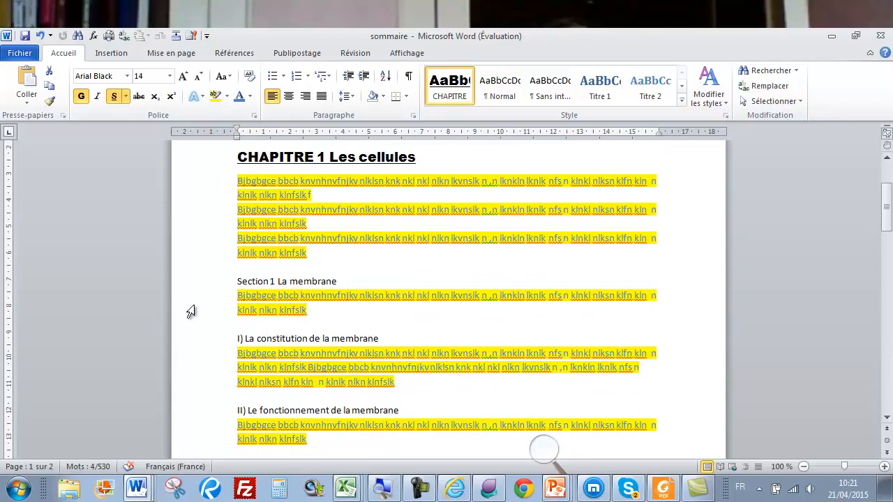
left_click(198, 283)
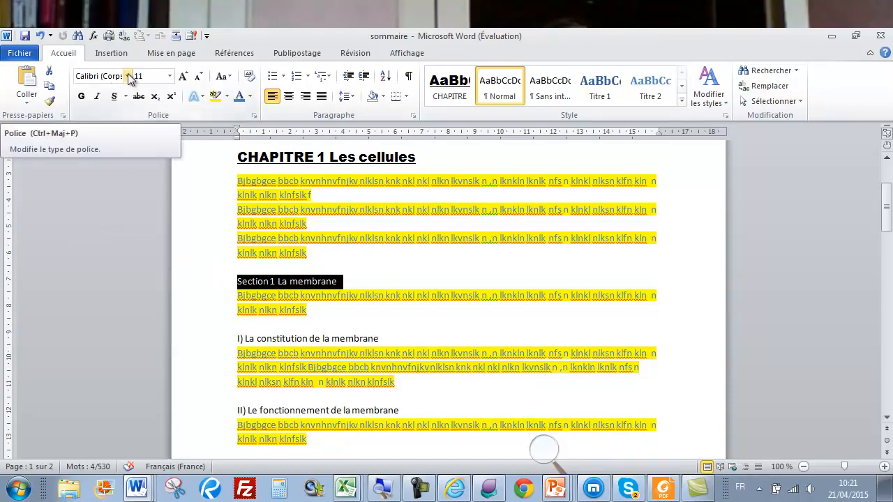
Make Section 1 La membrane bold, underlined Times New Roman 12 pt
left_click(129, 76)
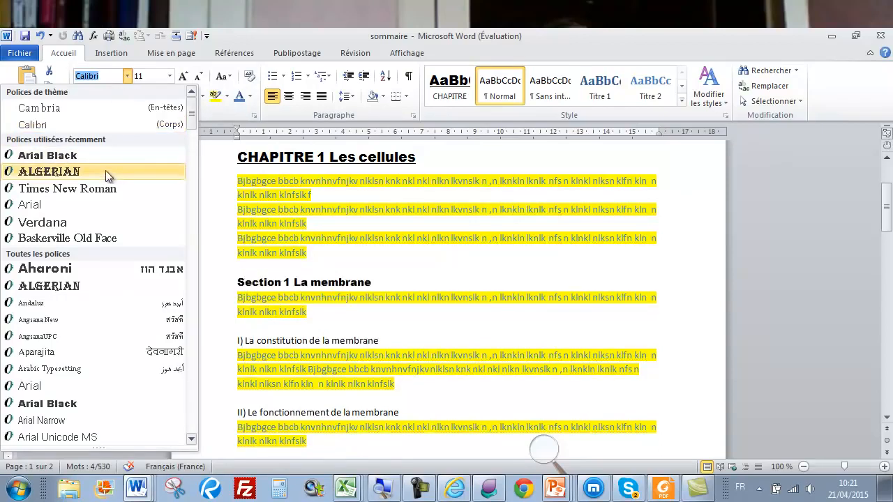
left_click(105, 187)
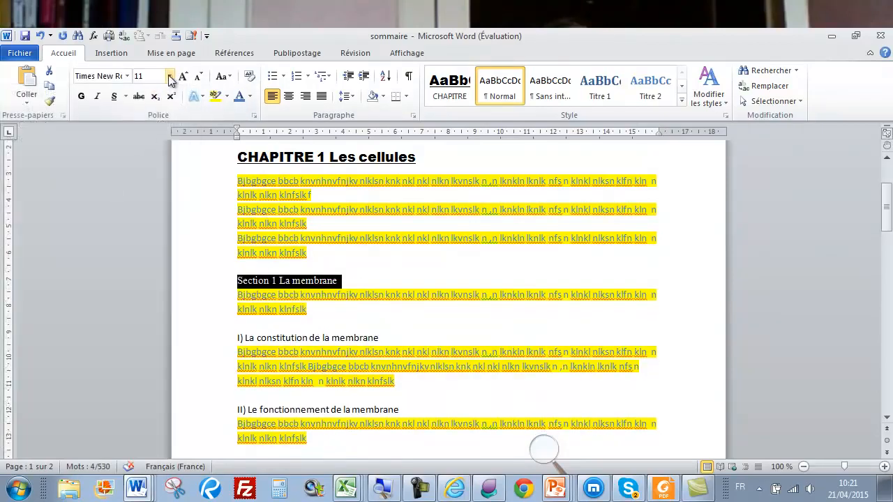
left_click(168, 76)
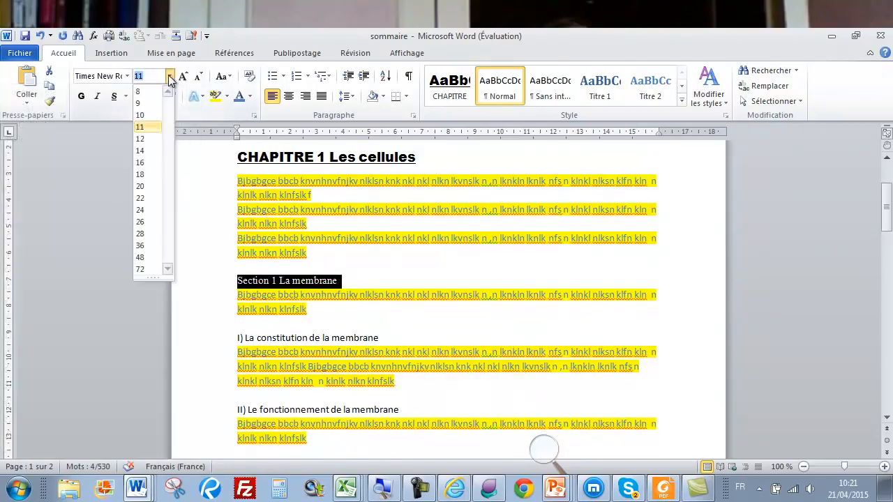
left_click(148, 138)
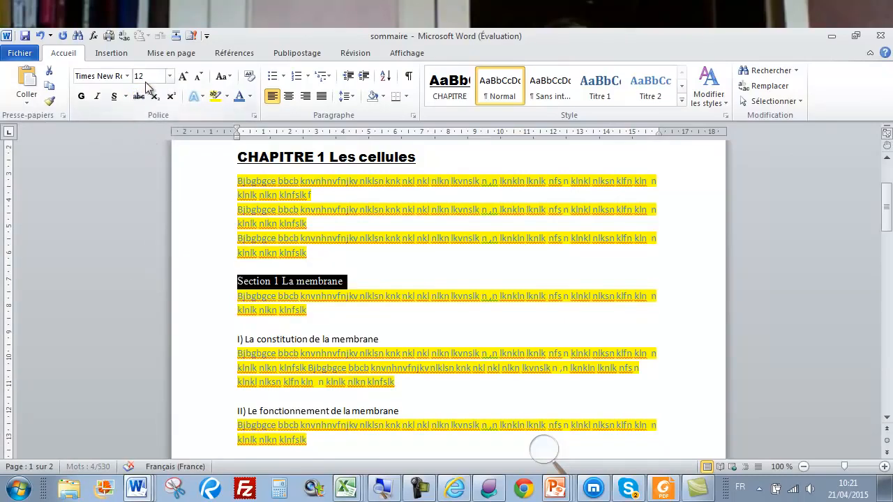
left_click(81, 98)
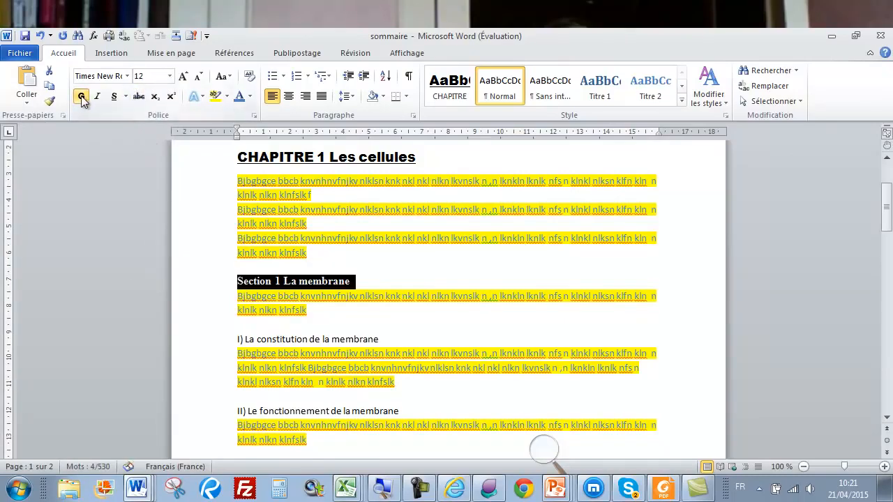
left_click(112, 97)
Set the section heading's spacing after to 3 pt
left_click(171, 54)
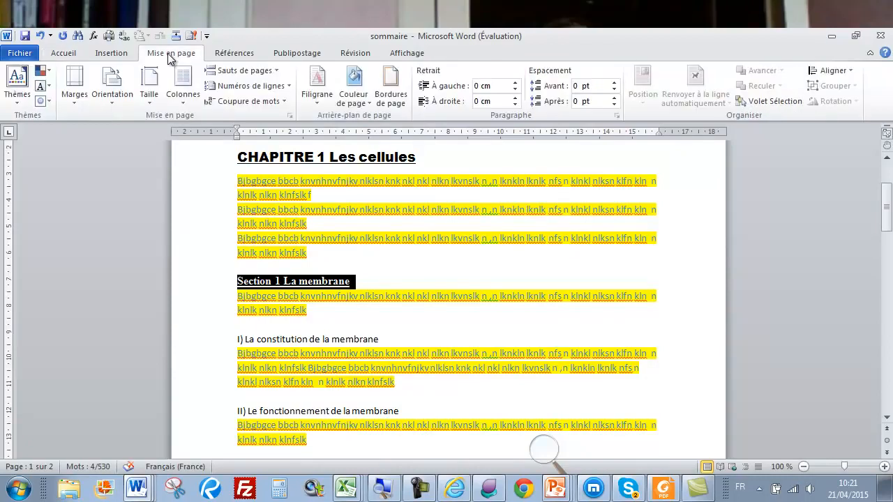
left_click(595, 101)
type("3")
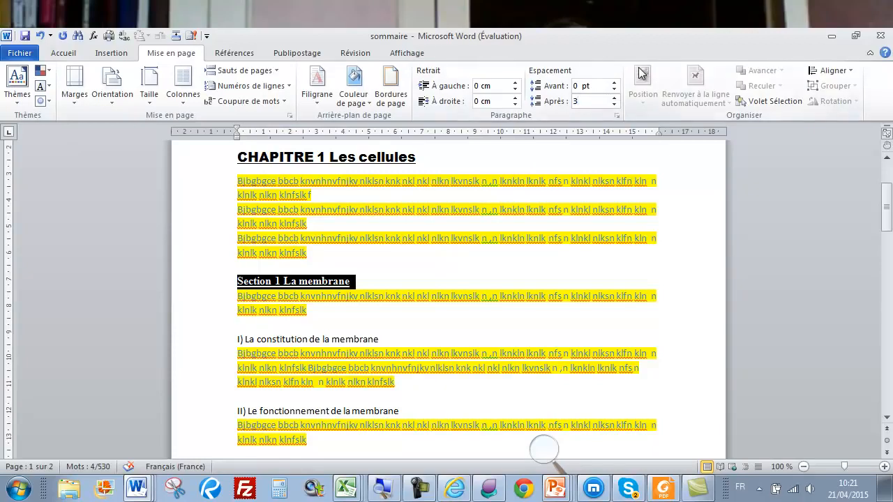
key("Return")
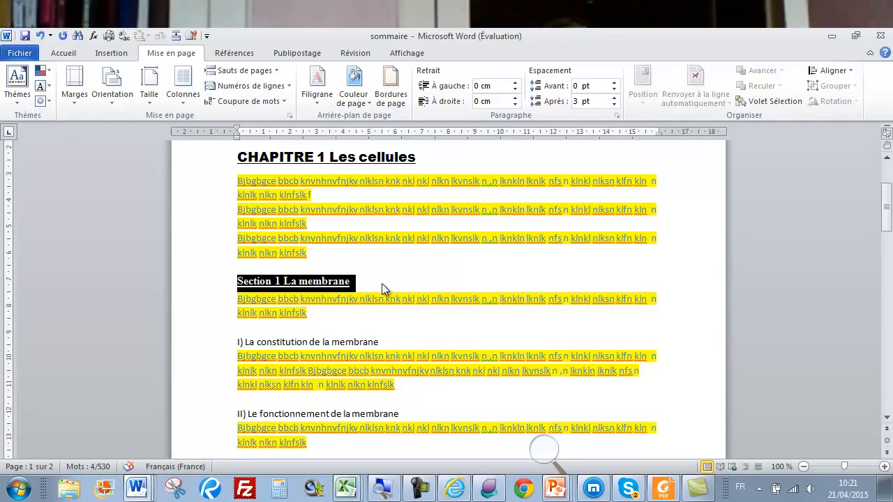
Save the Section 1 La membrane formatting as a new quick style named SECTION
left_click(69, 54)
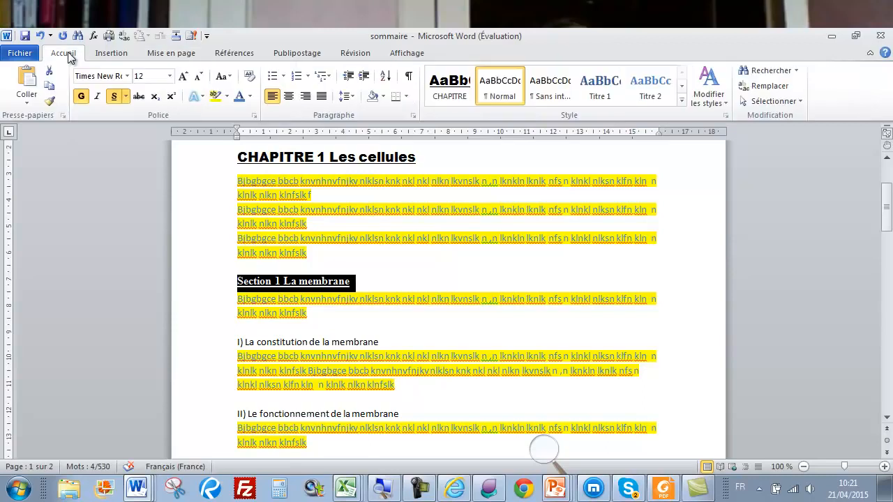
left_click(681, 104)
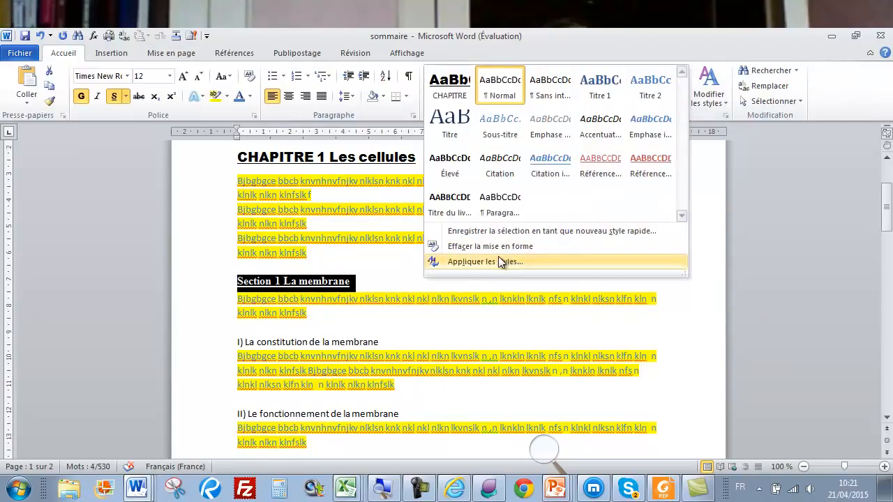
left_click(498, 232)
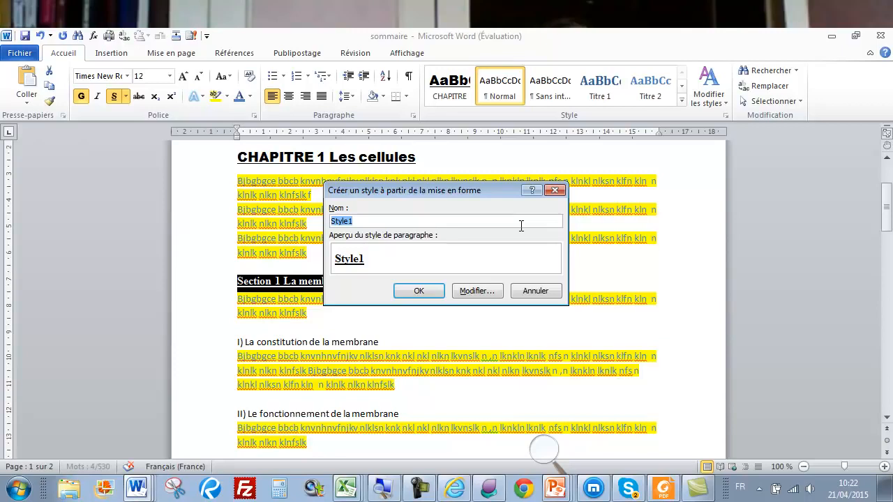
type("SEC")
left_click(421, 291)
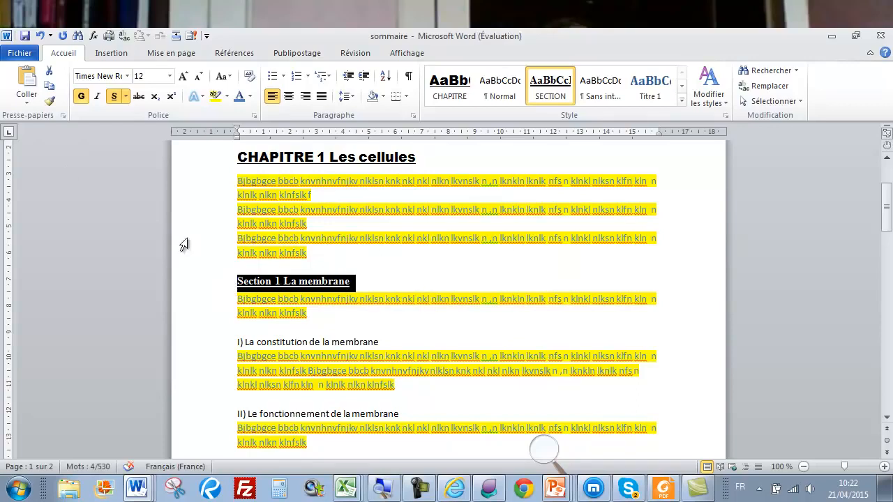
Paint Section 1's formatting onto Le cytoplasme, Le noyau, Le plasma and Les cellules headings
left_click(49, 103)
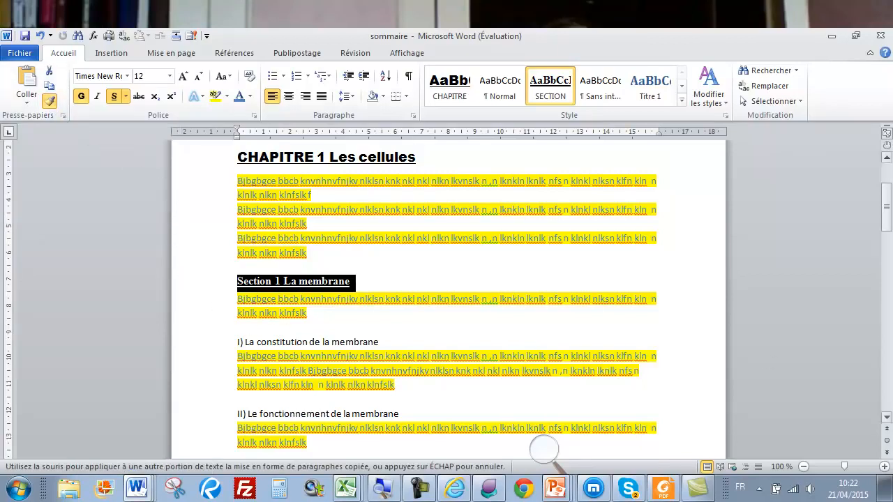
left_click(887, 417)
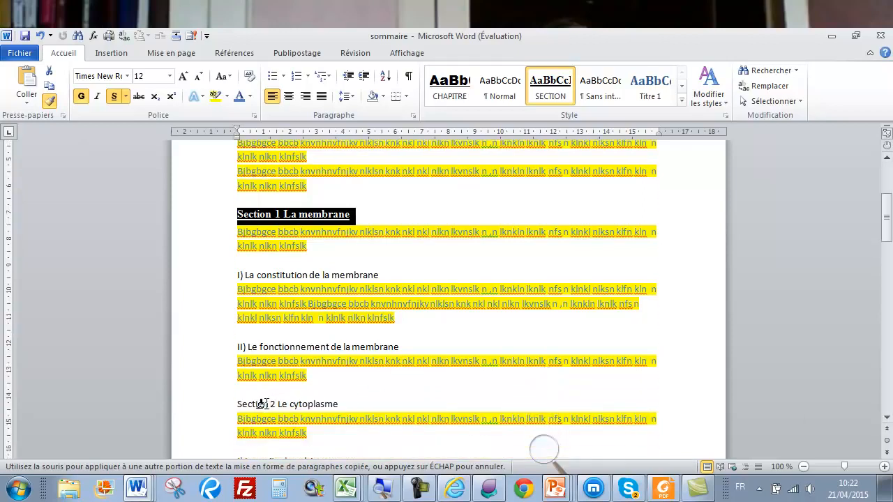
left_click(232, 408)
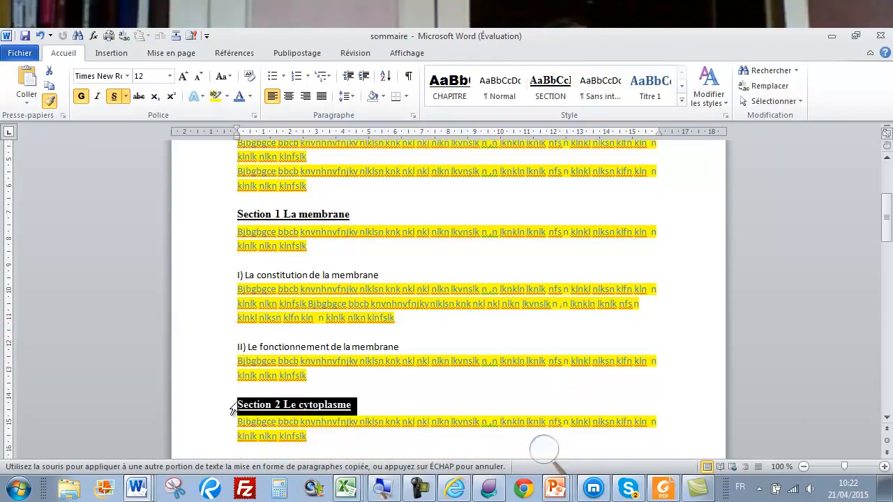
left_click(887, 418)
left_click_drag(887, 420, 886, 420)
left_click(203, 297)
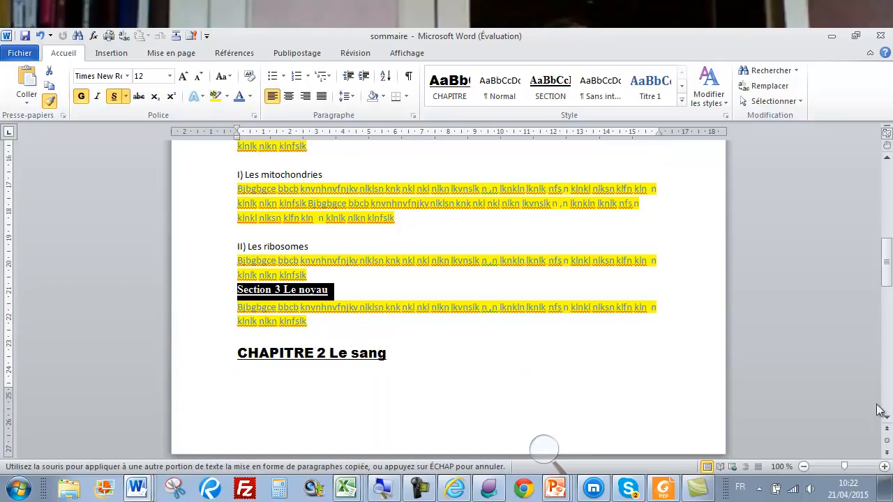
left_click_drag(888, 420, 888, 420)
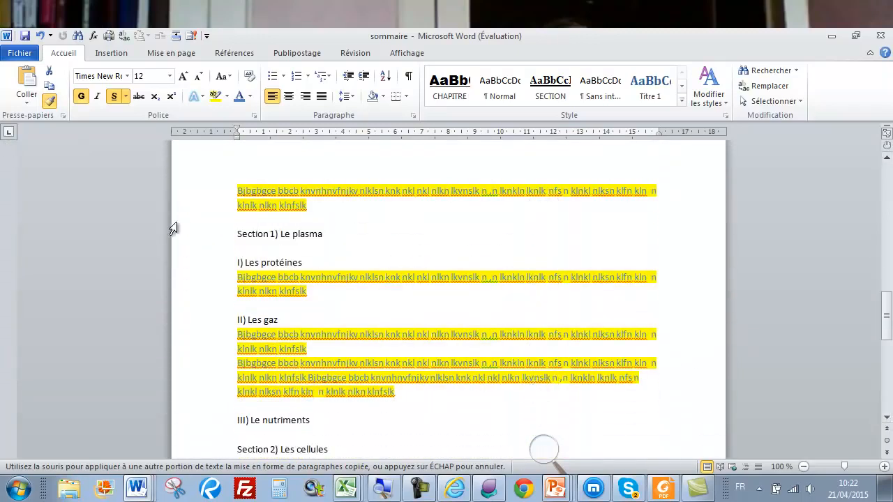
left_click(215, 243)
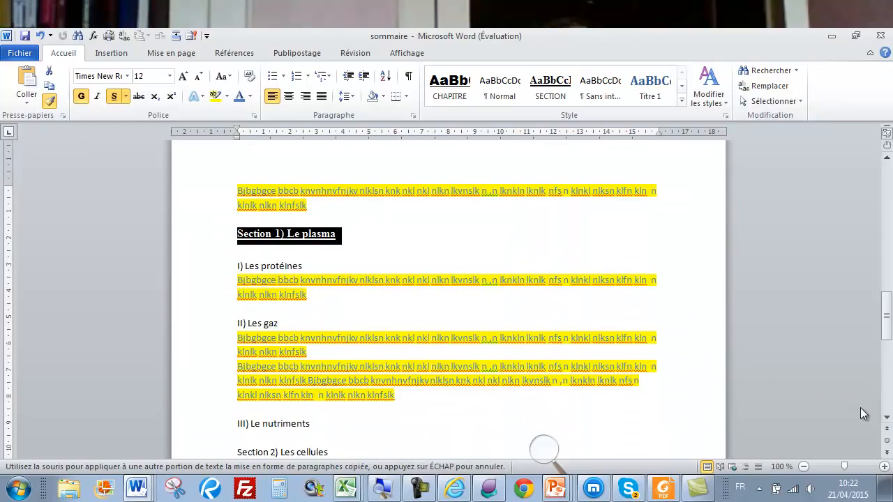
left_click_drag(887, 419, 887, 418)
left_click(197, 336)
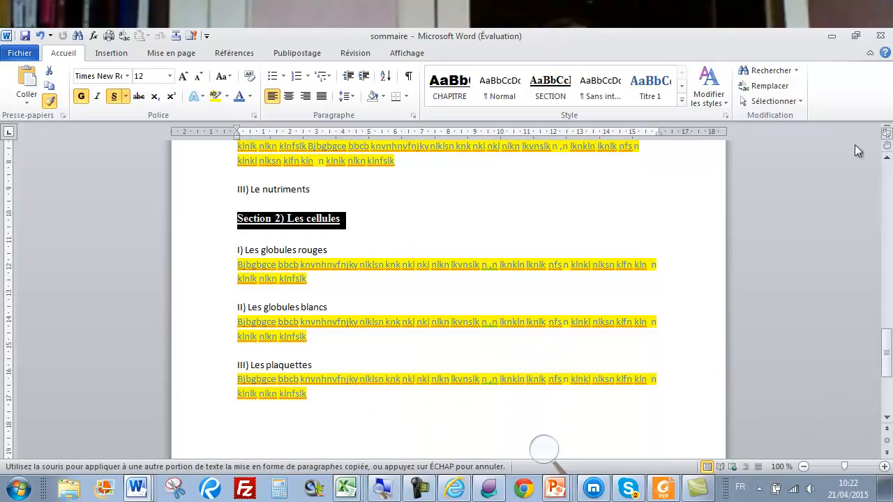
left_click_drag(887, 160, 887, 160)
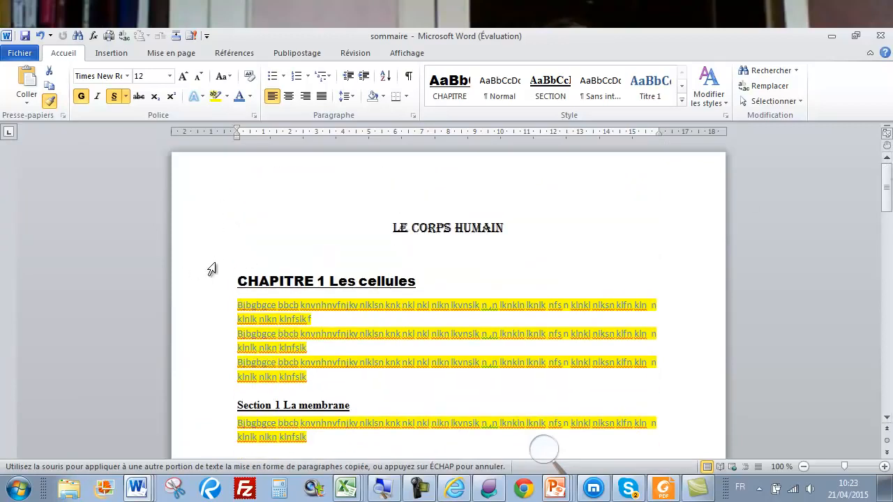
left_click(51, 102)
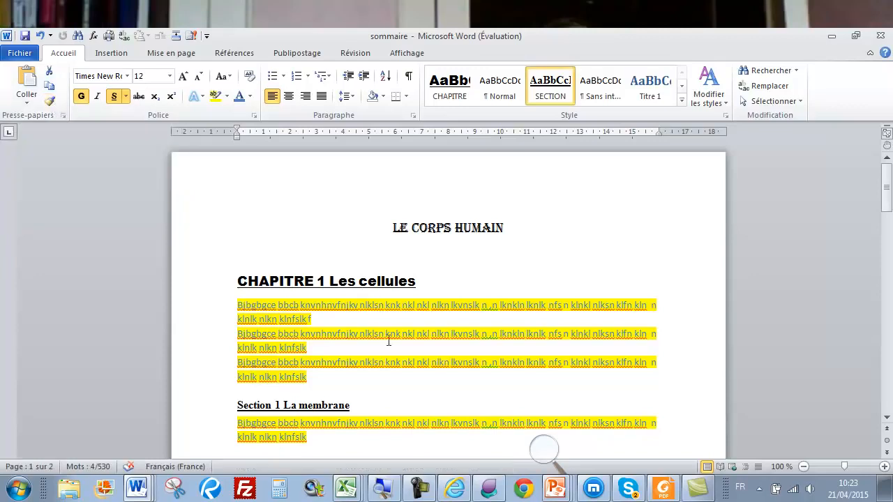
scroll(398, 353, "down", 3)
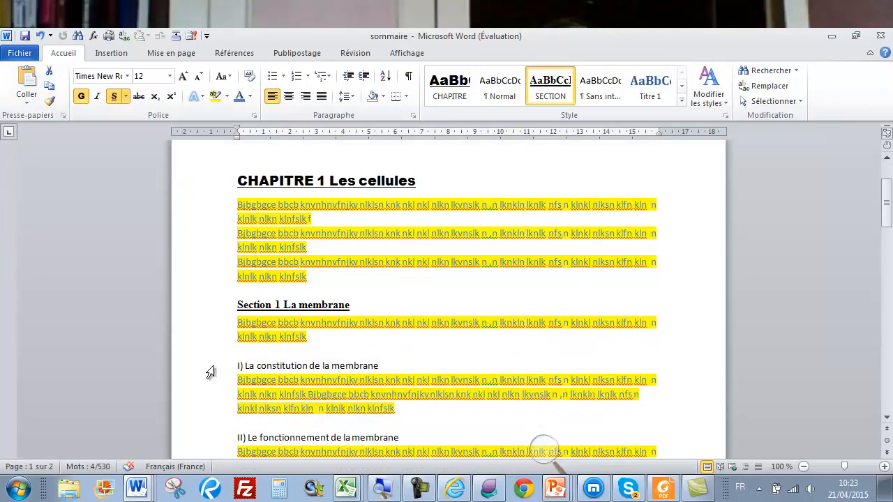
Set the I) La constitution de la membrane heading to 12 pt, bold and underlined
left_click(210, 372)
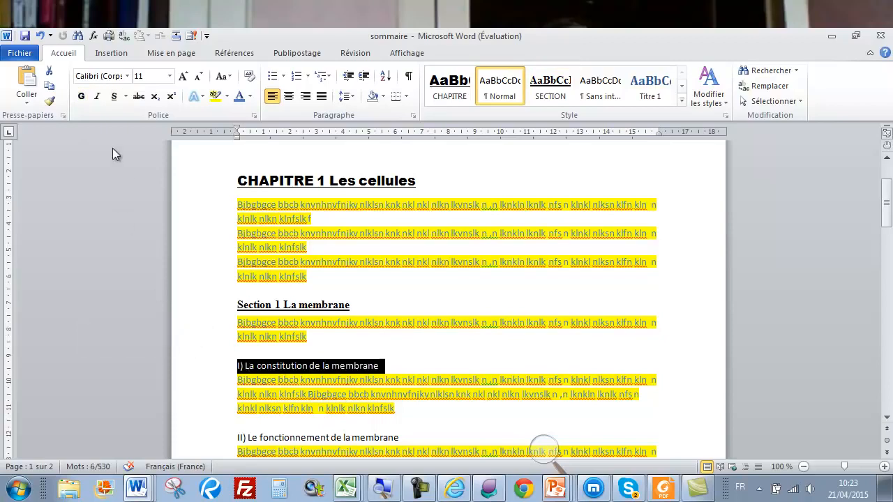
left_click(168, 77)
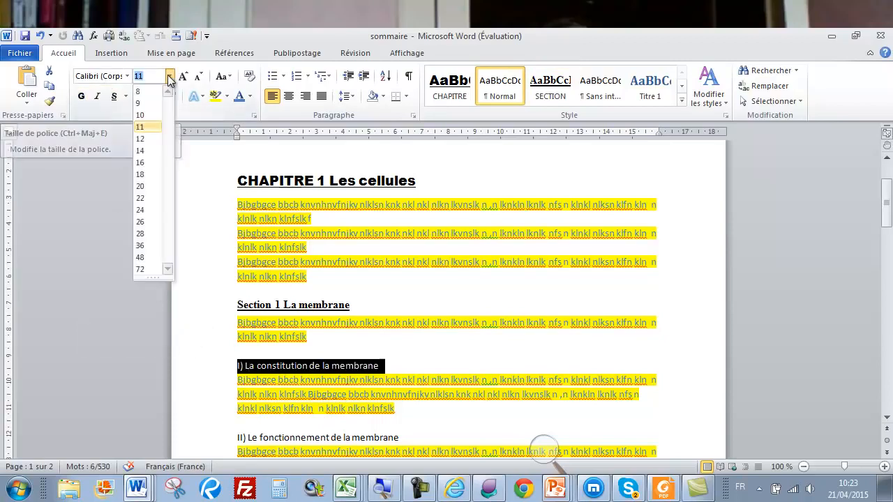
left_click(140, 139)
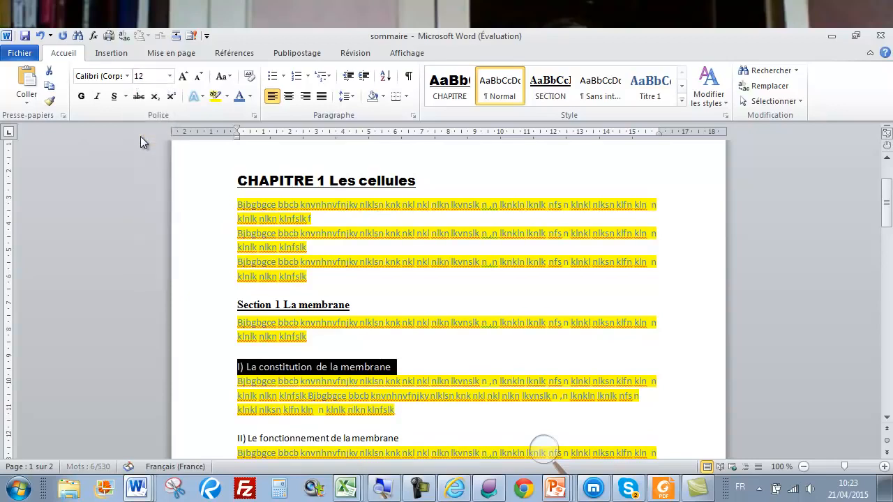
left_click(81, 98)
left_click(115, 97)
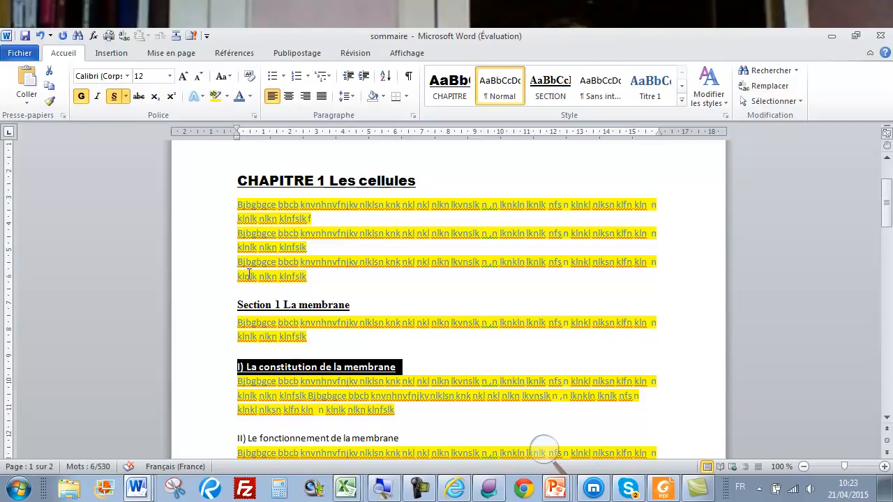
Save the subheading's formatting as a new quick style named PARAGRAPHE
left_click(683, 102)
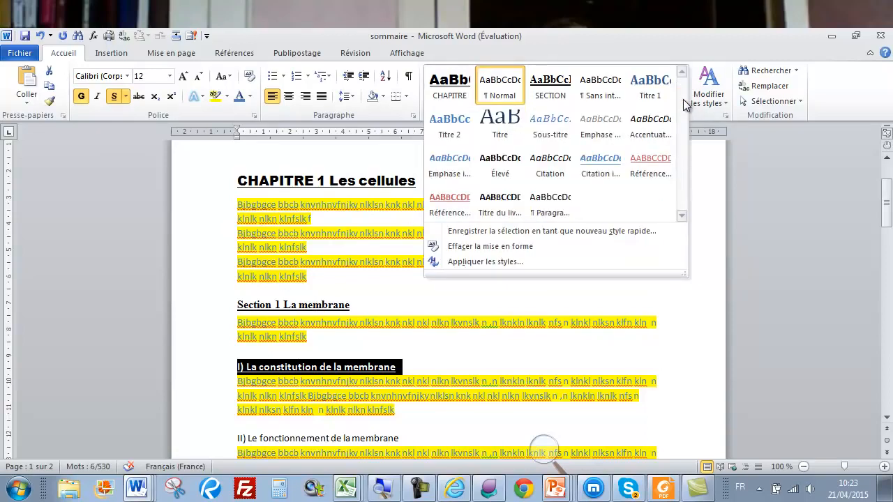
left_click(509, 231)
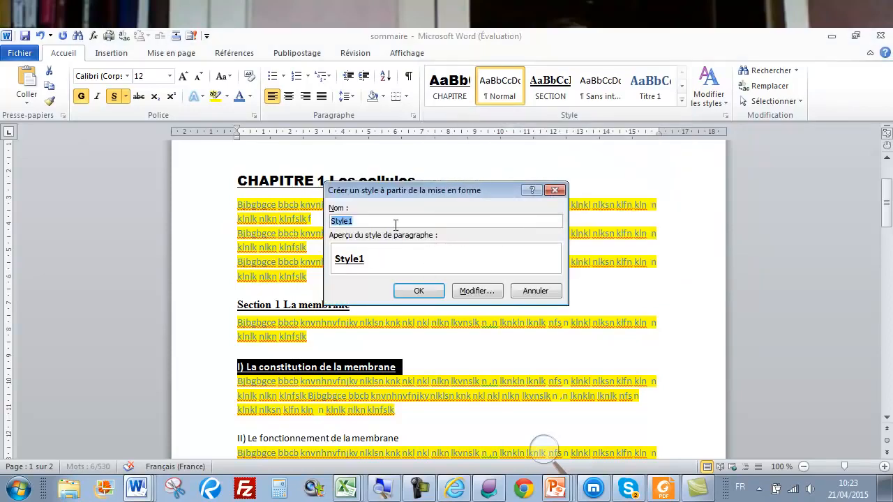
type("PARAGRAPHE")
left_click(418, 292)
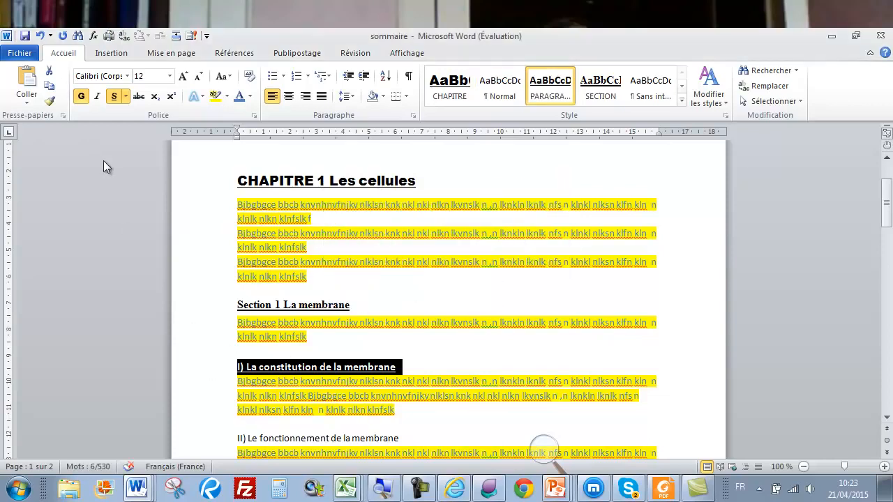
Paint the subheading format onto II) Le fonctionnement de la membrane, I) Les mitochondries, II) Les ribosomes
left_click(50, 104)
scroll(314, 292, "down", 2)
scroll(314, 289, "down", 1)
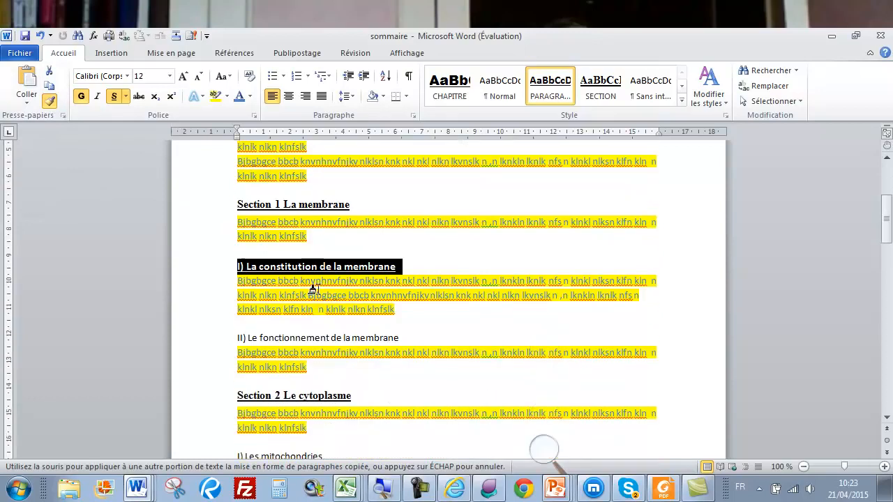
left_click(220, 341)
scroll(286, 300, "down", 2)
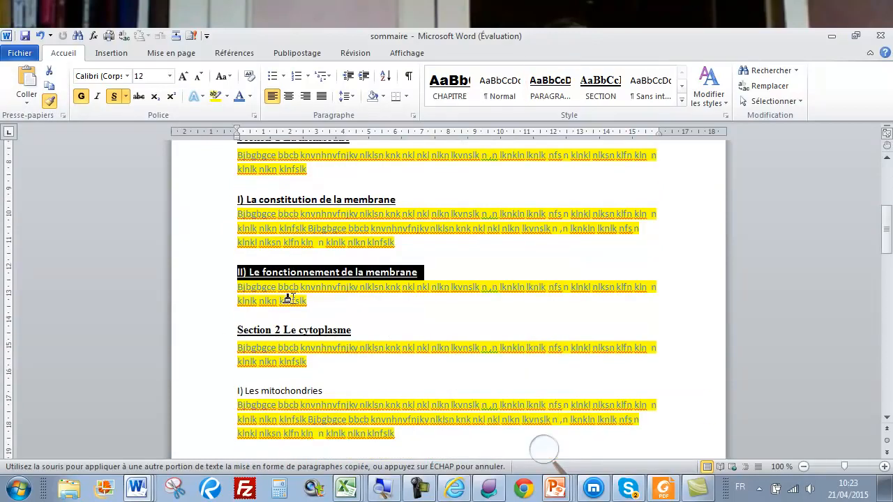
left_click(223, 394)
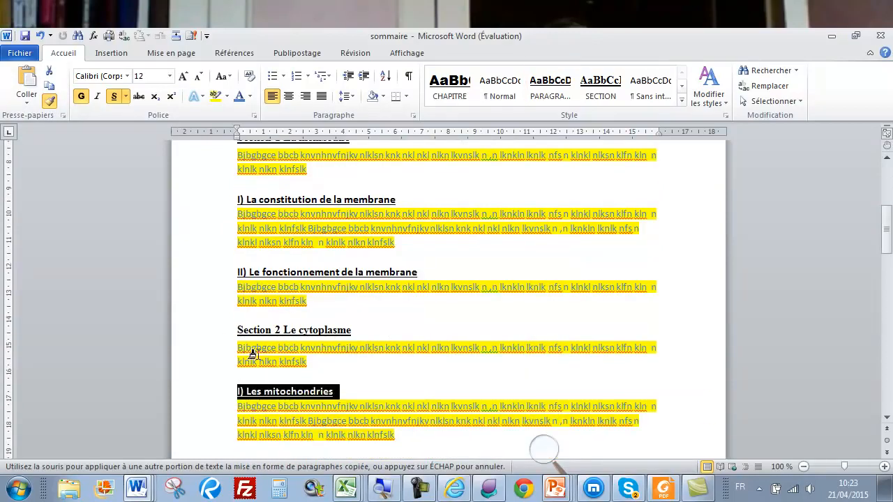
scroll(250, 352, "down", 2)
left_click(225, 399)
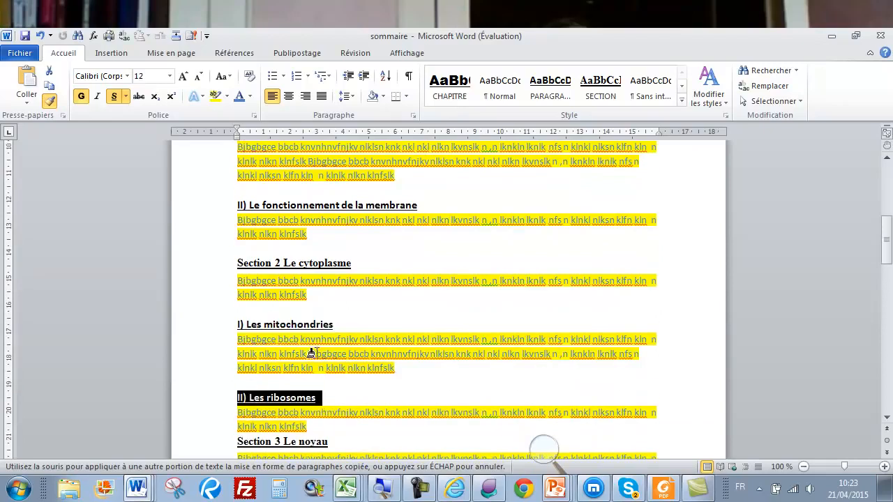
Apply it to Les protéines, Les gaz, Le nutriments, globules rouges, globules blancs, Les plaquettes
scroll(313, 352, "down", 9)
scroll(319, 354, "down", 4)
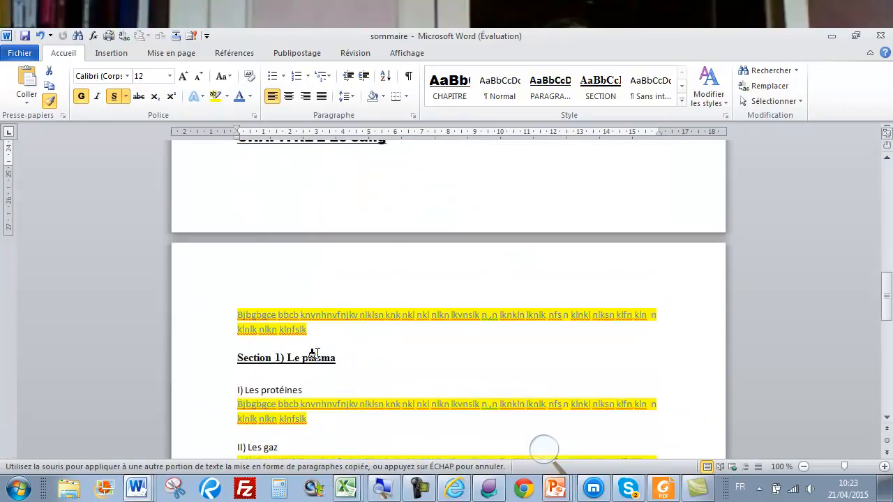
left_click(227, 334)
scroll(222, 340, "down", 1)
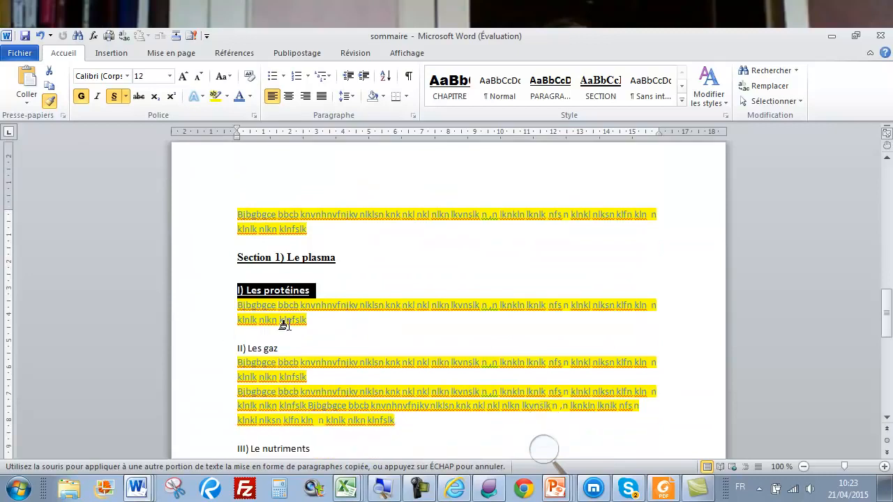
left_click(219, 348)
scroll(257, 330, "down", 1)
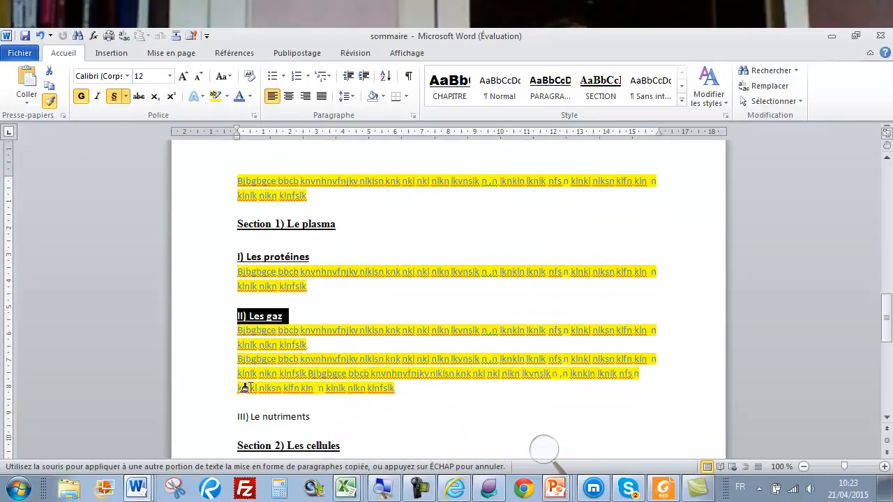
left_click(219, 418)
scroll(289, 373, "down", 3)
scroll(290, 374, "down", 2)
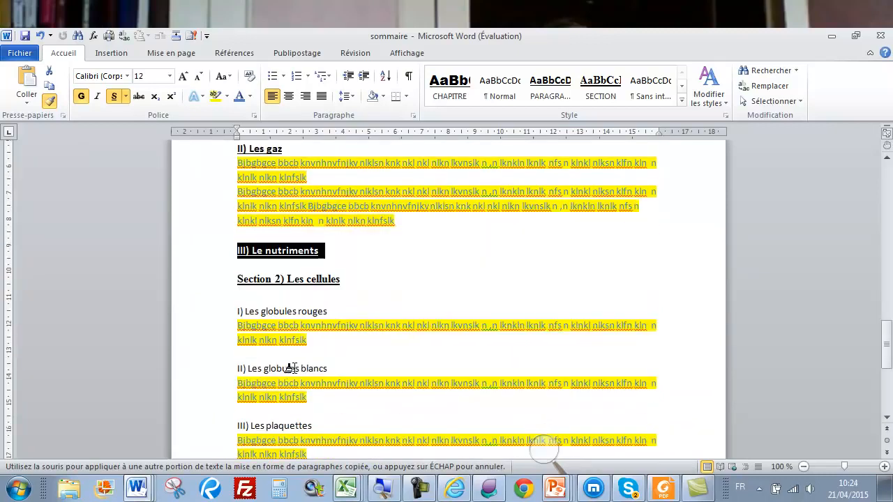
left_click(218, 317)
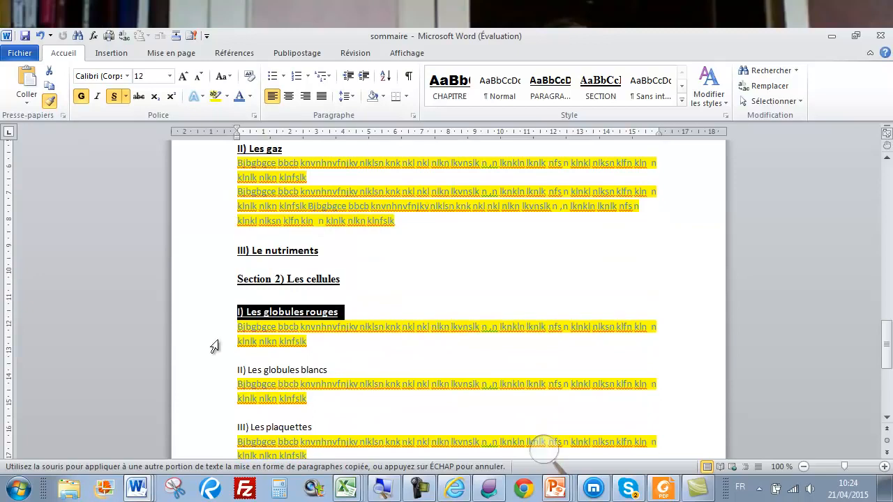
left_click(214, 379)
left_click(220, 432)
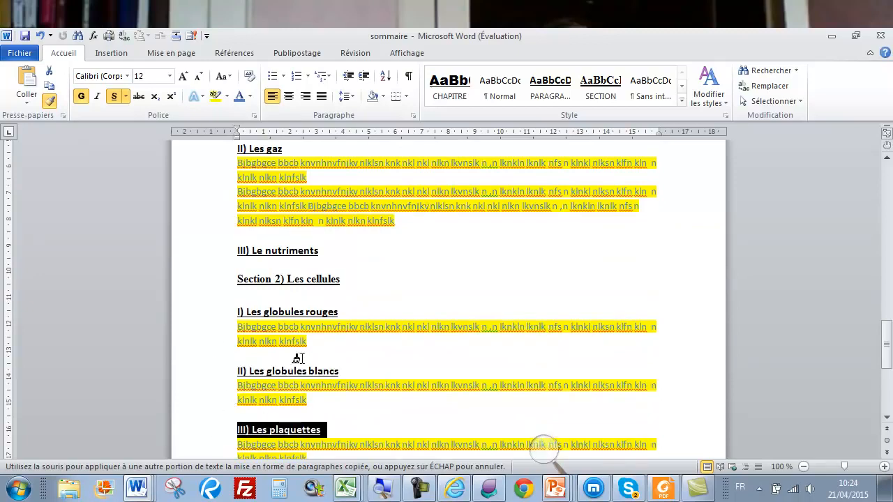
scroll(400, 294, "down", 3)
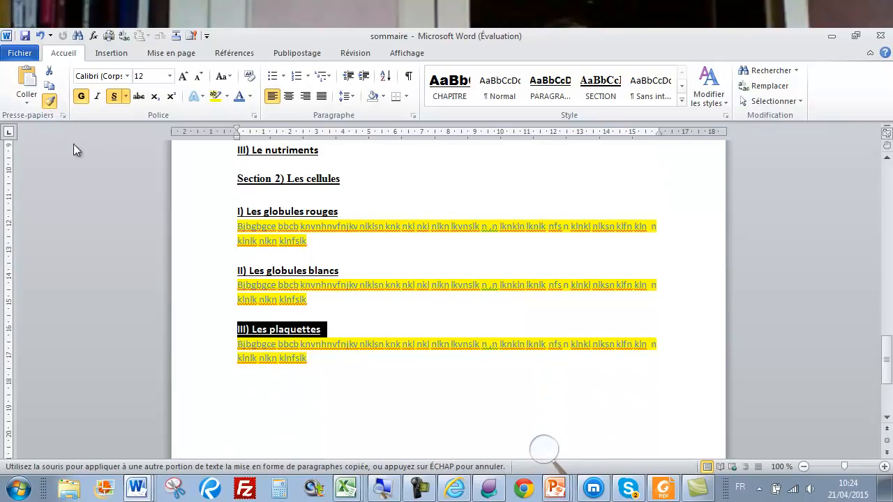
left_click(49, 103)
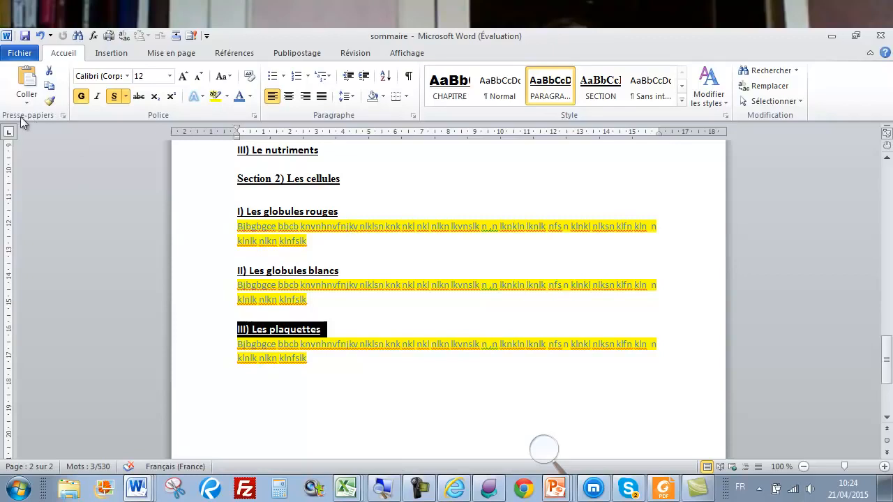
scroll(469, 225, "up", 12)
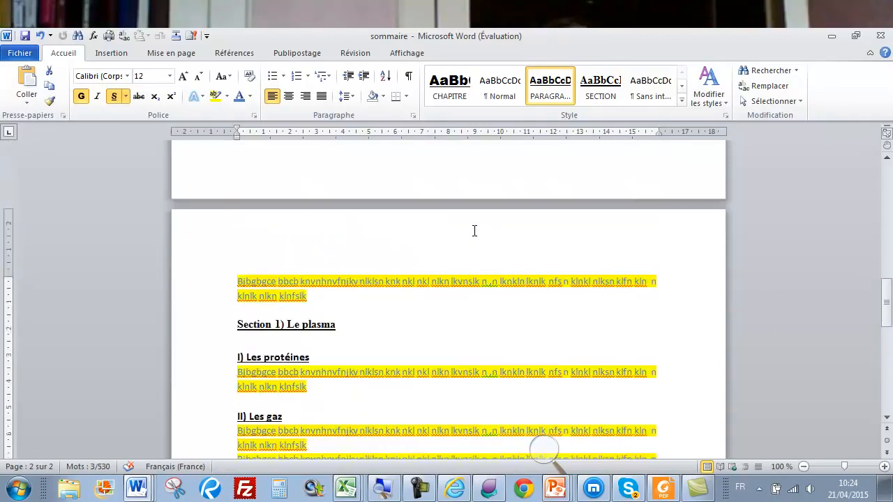
Scroll to the top and open the Références tab's Table des matières gallery under the title
scroll(469, 223, "up", 5)
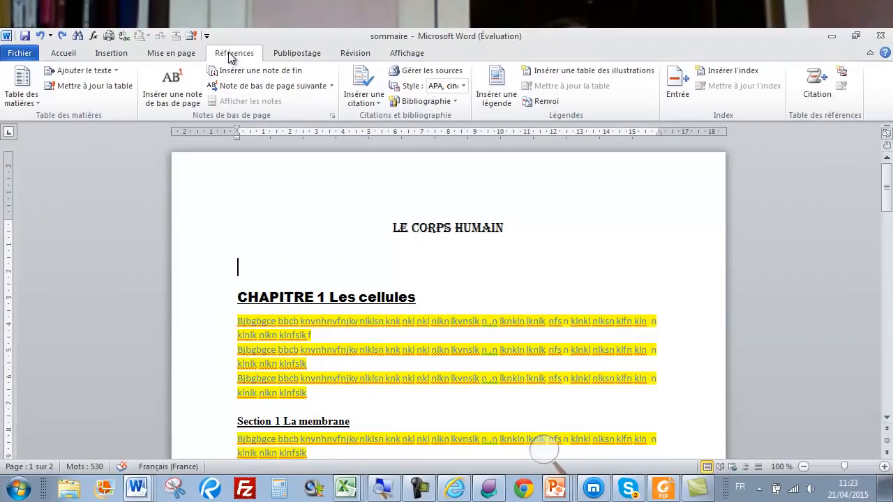
left_click(28, 99)
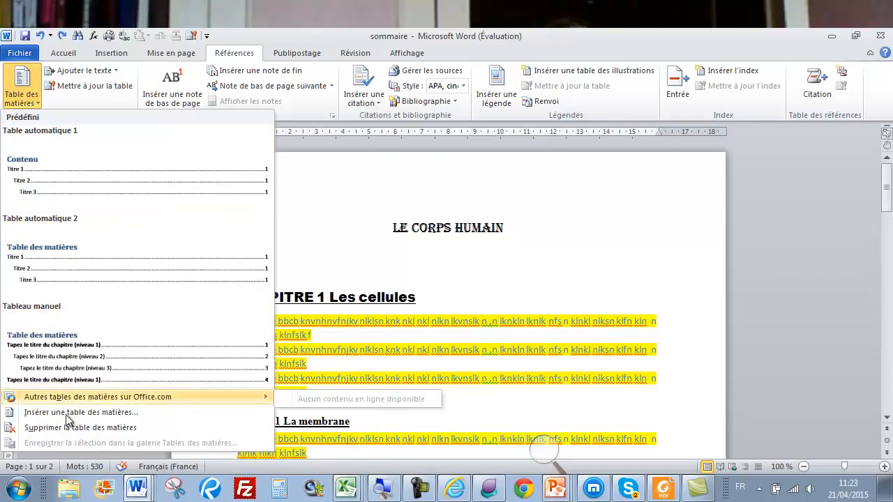
In Insérer une table des matières, keep right-aligned page numbers, underline leaders and the Soigné format
left_click(33, 412)
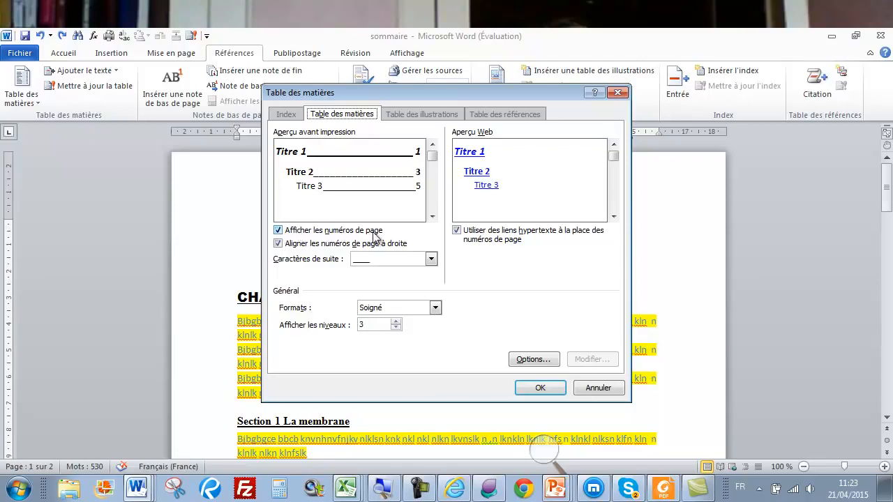
left_click(277, 231)
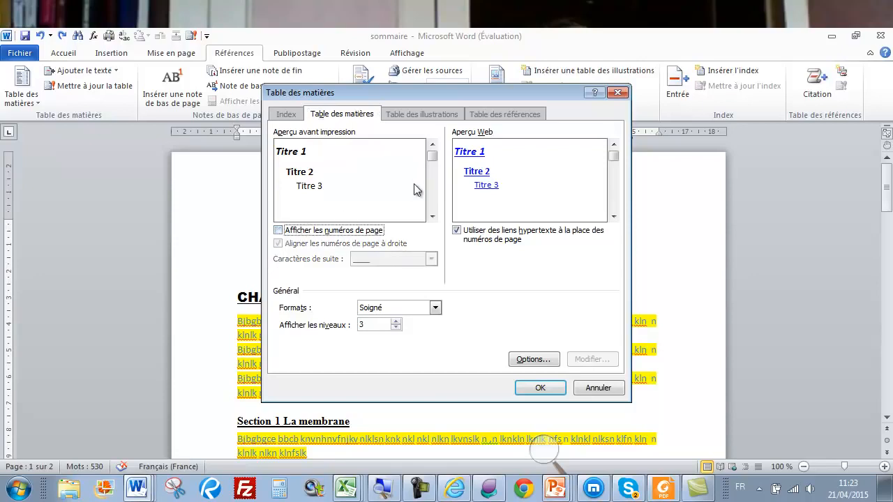
left_click(277, 230)
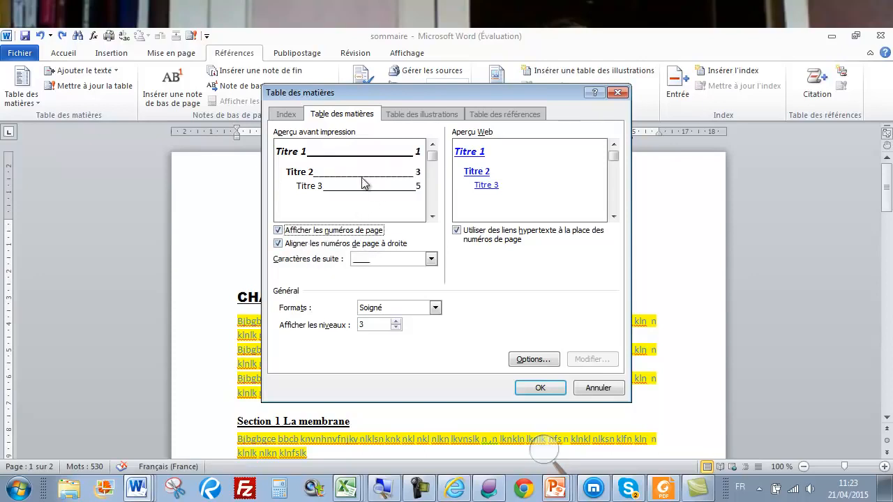
left_click(430, 260)
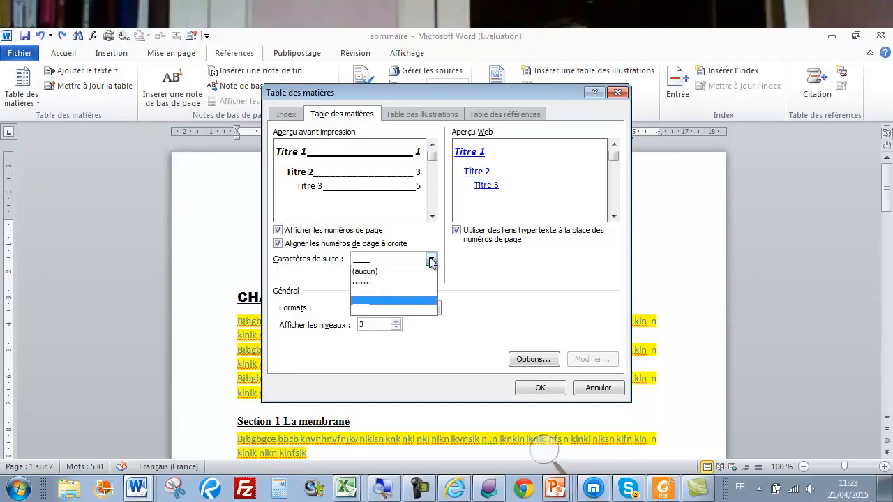
left_click(361, 281)
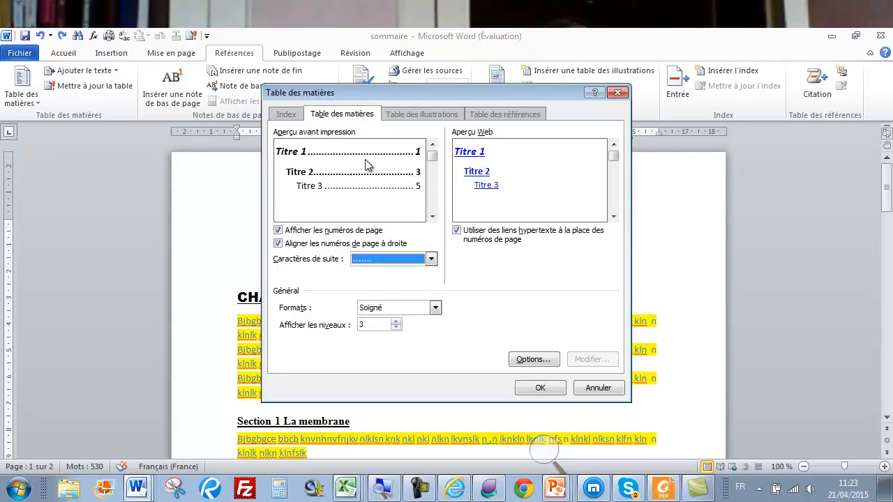
left_click(431, 259)
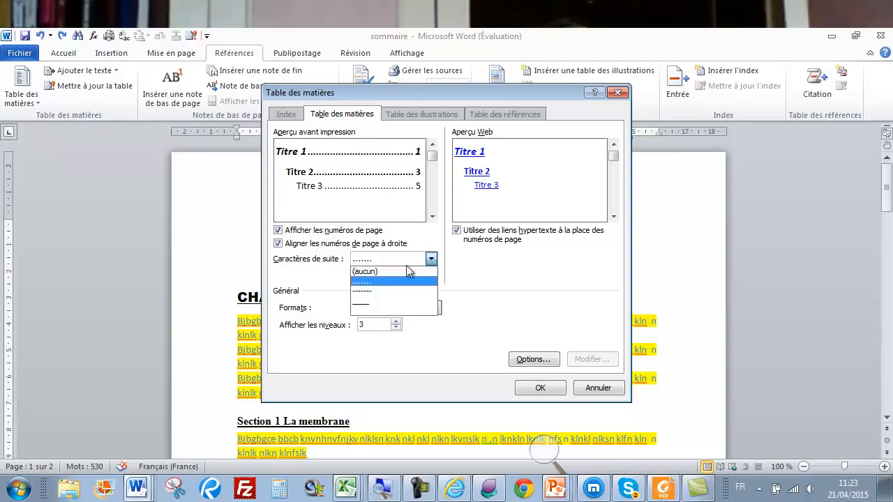
left_click(366, 291)
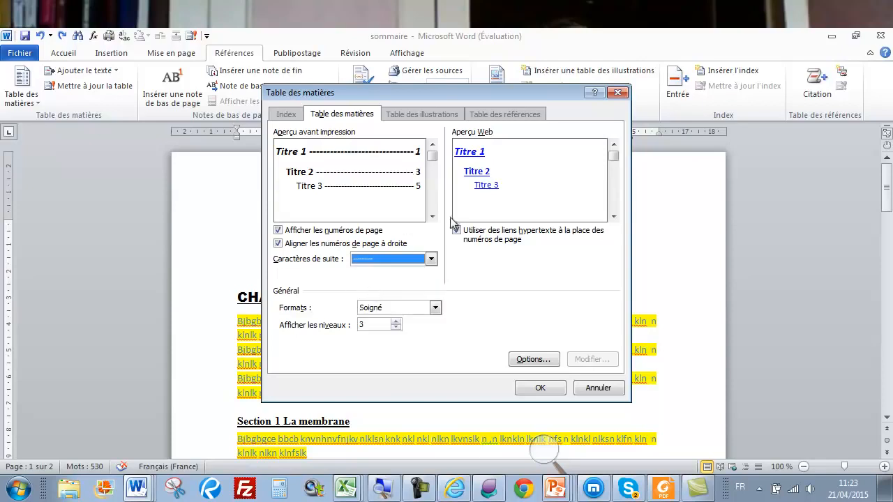
left_click(431, 258)
left_click(378, 302)
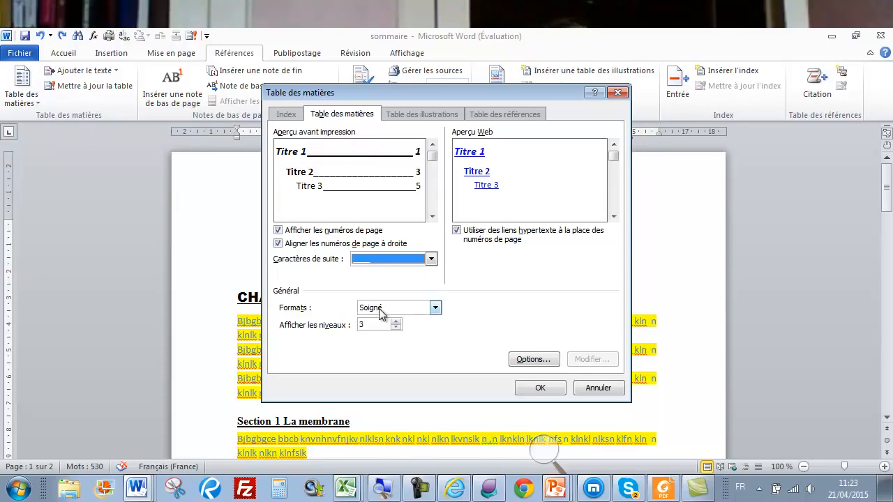
left_click(435, 307)
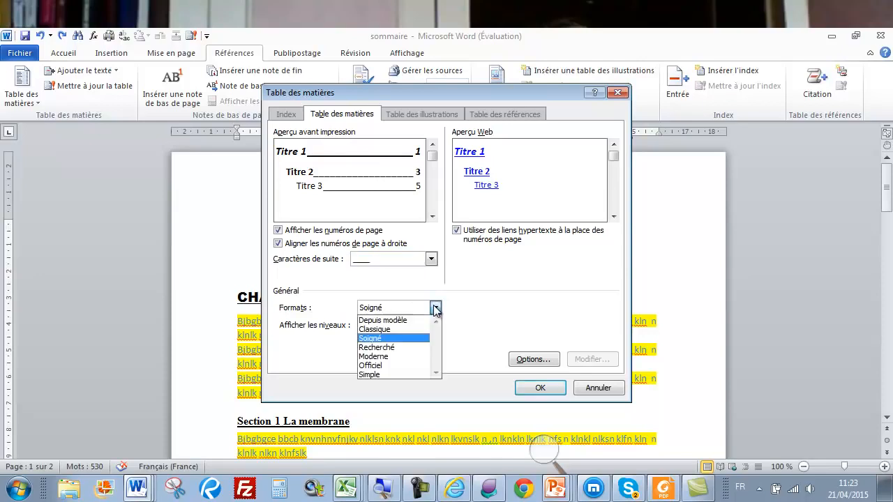
left_click(435, 307)
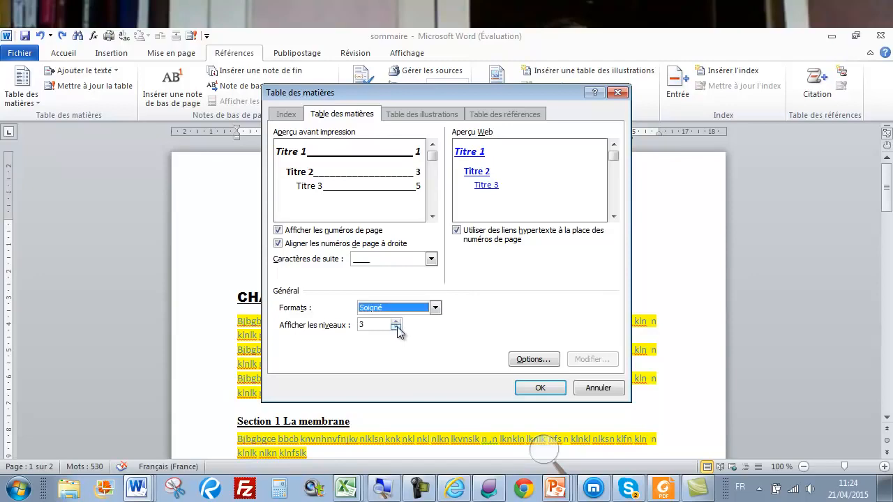
In the table options, assign level 1 to CHAPITRE and level 3 to PARAGRAPHE
left_click(532, 361)
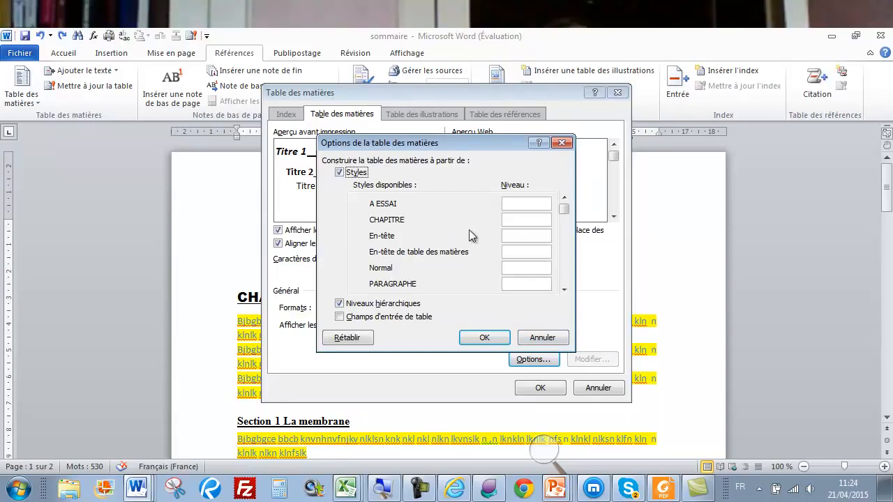
left_click(510, 219)
type("1")
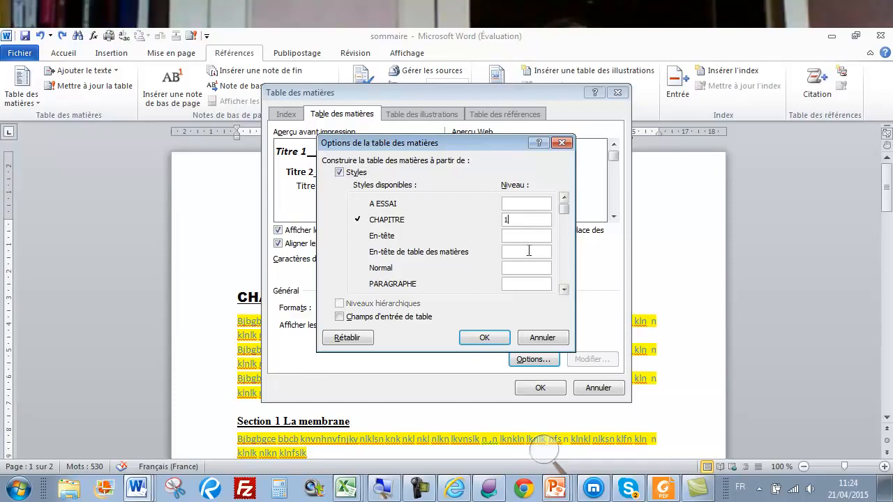
left_click(565, 289)
left_click(565, 289)
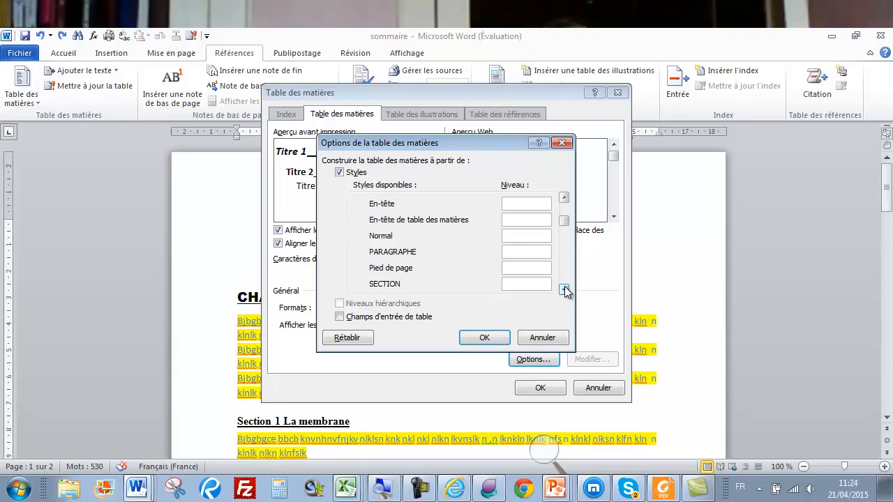
left_click(518, 252)
type("3")
Clear the levels of Titre 1, Titre 2 and Titre 3 so they are excluded
left_click(563, 290)
left_click(564, 289)
left_click(564, 289)
left_click(563, 290)
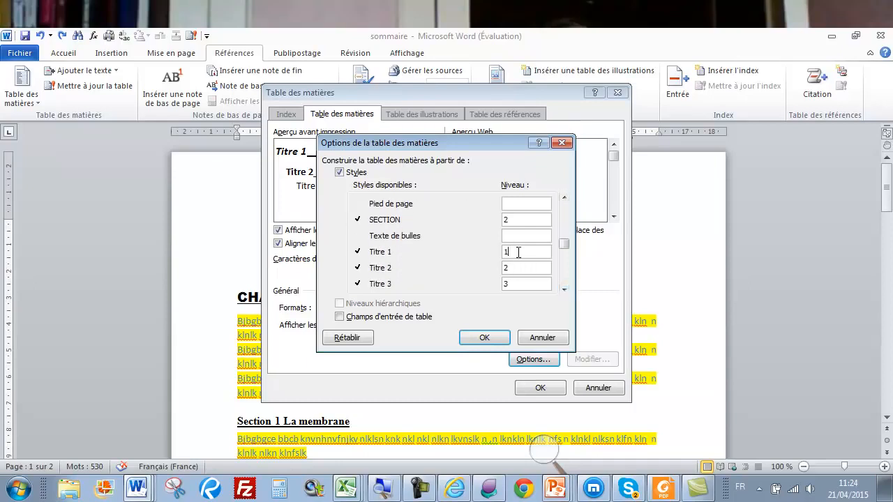
left_click(518, 252)
key("BackSpace")
left_click(518, 267)
key("BackSpace")
left_click(515, 282)
key("BackSpace")
left_click(562, 289)
left_click(562, 289)
left_click(562, 289)
left_click(563, 289)
left_click(562, 289)
left_click(562, 289)
left_click(565, 228)
left_click(564, 217)
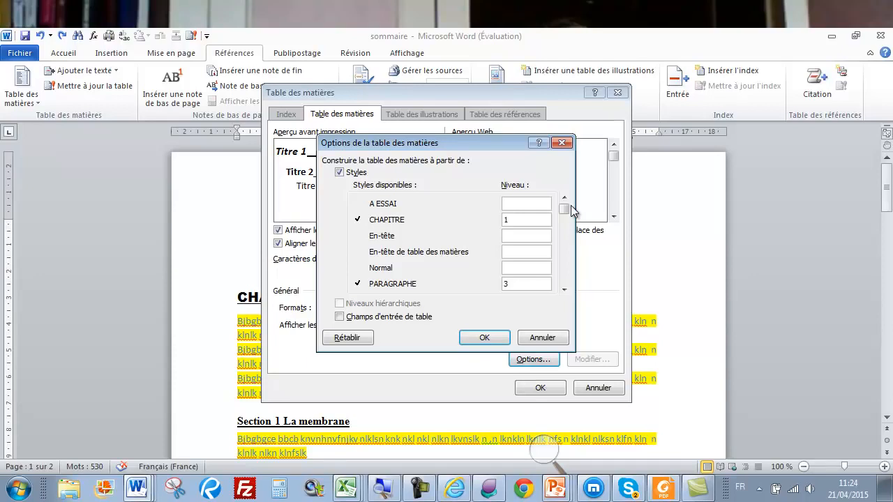
Insert the table of contents and page-break so CHAPITRE 1 Les cellules starts page 2
left_click(488, 338)
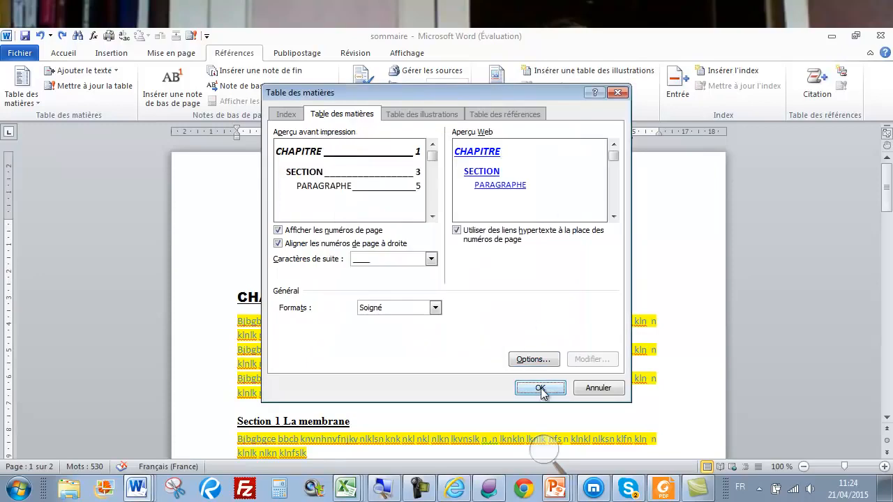
left_click(541, 390)
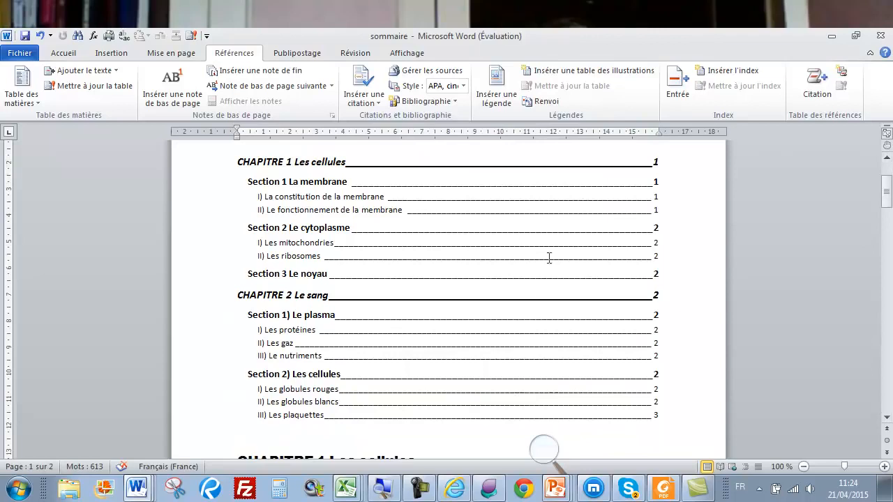
scroll(488, 305, "up", 2)
scroll(489, 305, "down", 6)
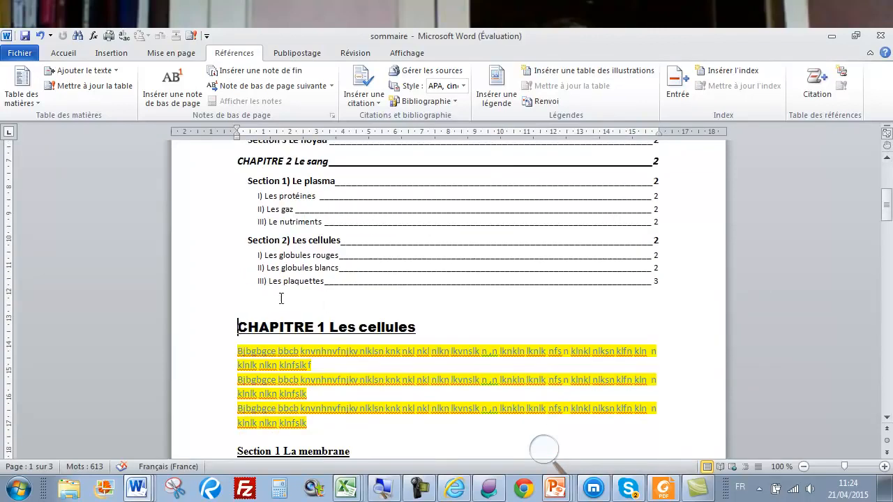
scroll(238, 324, "down", 1)
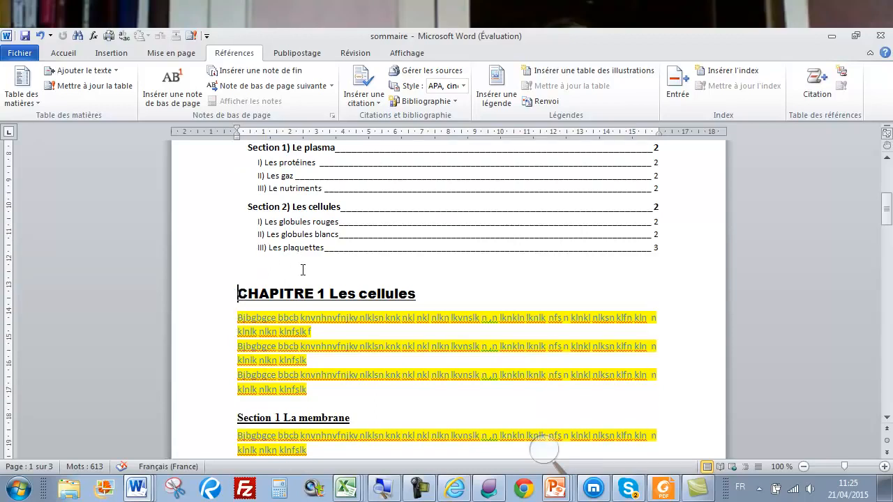
key("ctrl+Return")
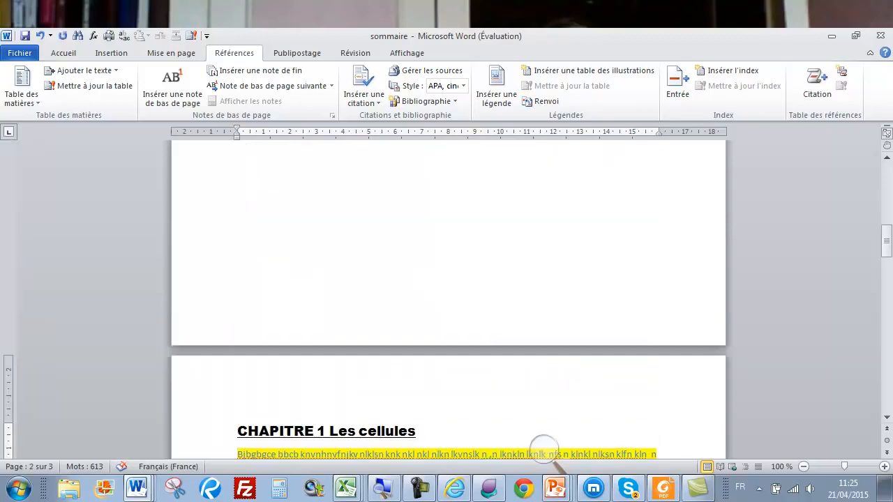
Follow the 'II) Les ribosomes' contents link to its heading, then scroll back to the table
left_click(887, 176)
left_click(887, 176)
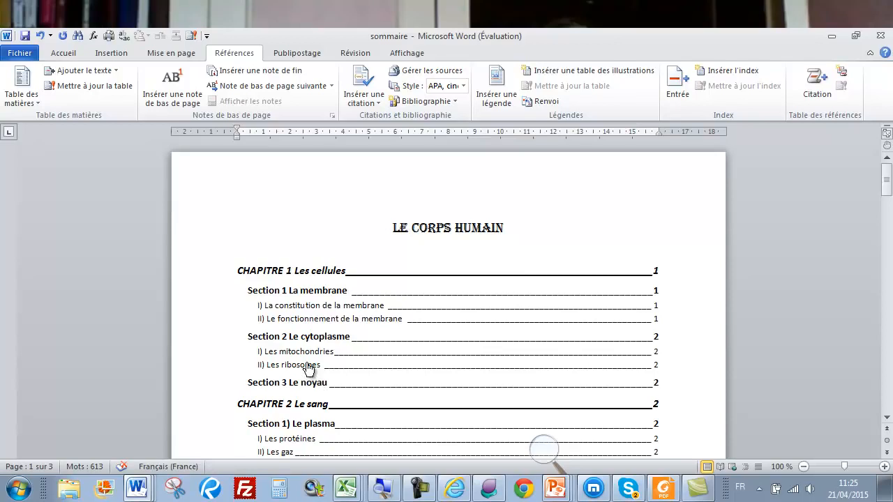
left_click(304, 366, "ctrl")
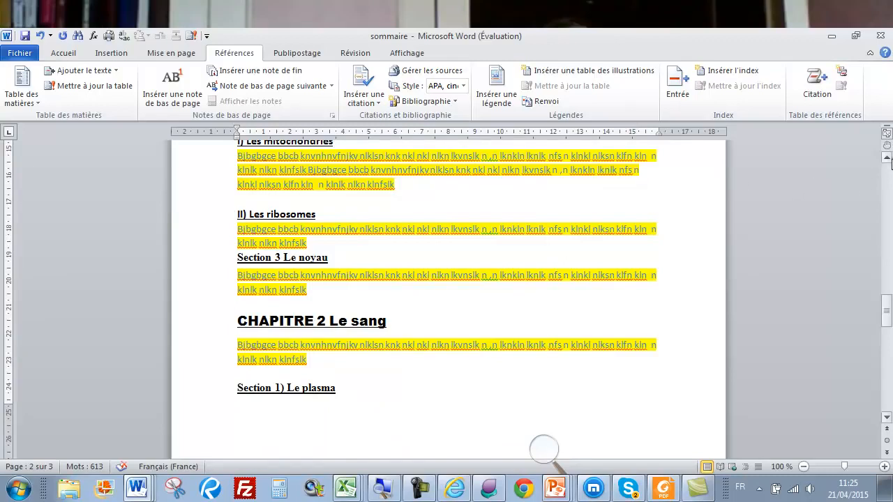
left_click(887, 160)
left_click_drag(887, 160, 887, 160)
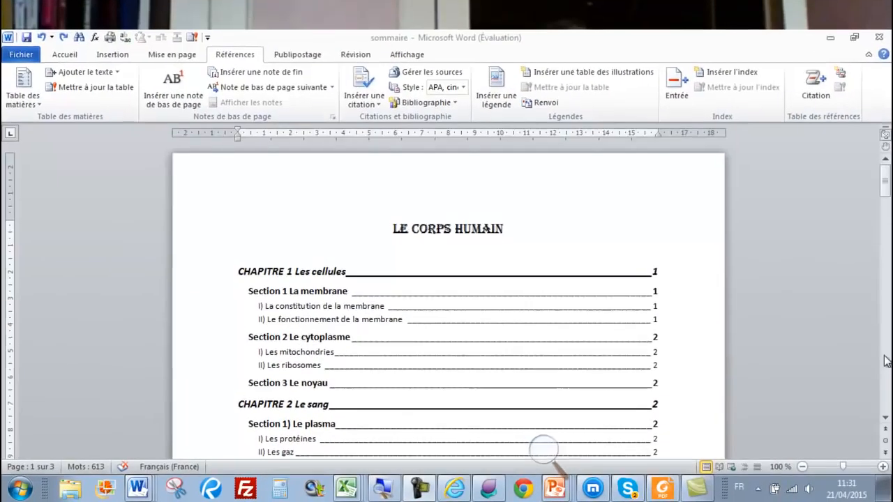
left_click(860, 370)
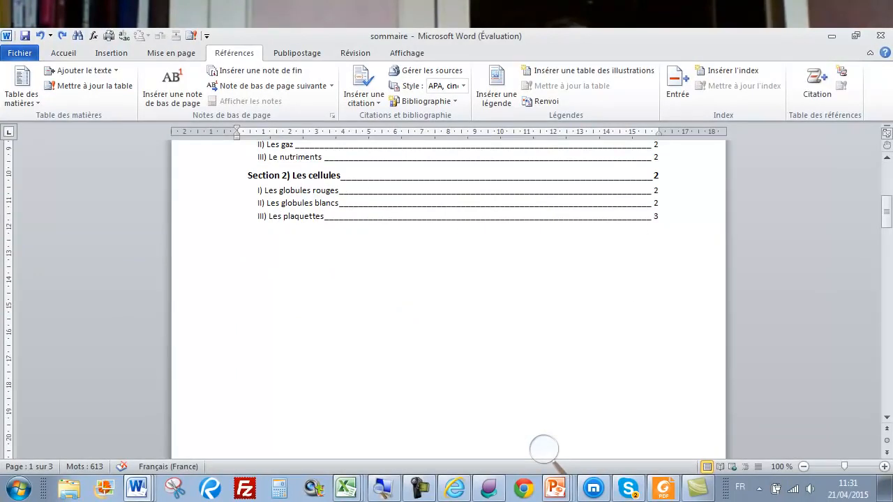
Delete the III) Les plaquettes heading and its paragraph
left_click(313, 217, "ctrl")
left_click_drag(196, 217, 196, 241)
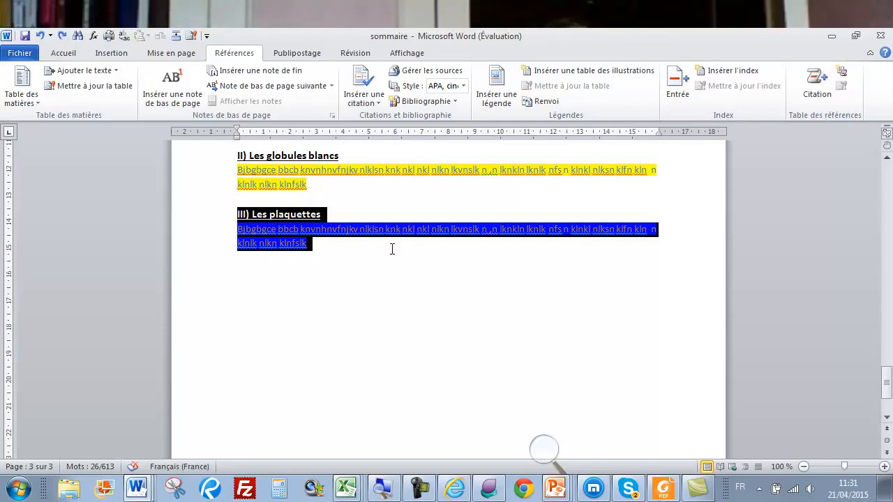
key("Delete")
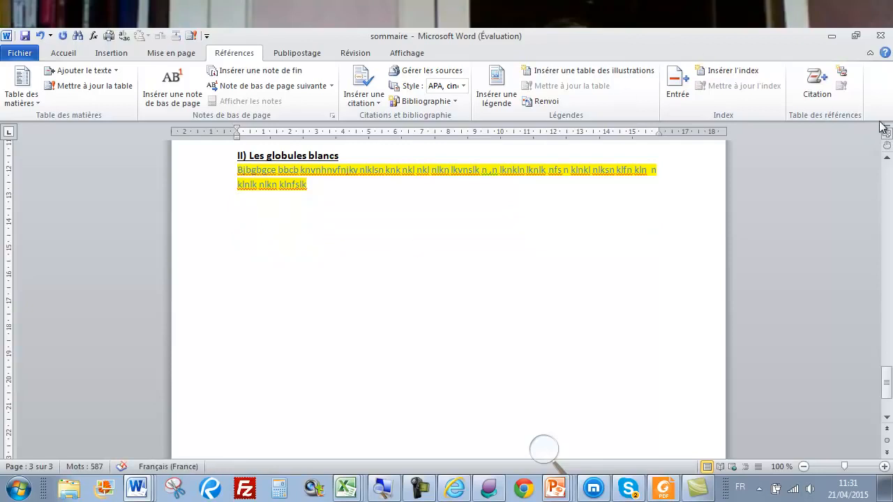
Return to the title page and place the cursor in the table of contents
left_click(887, 182)
left_click(887, 182)
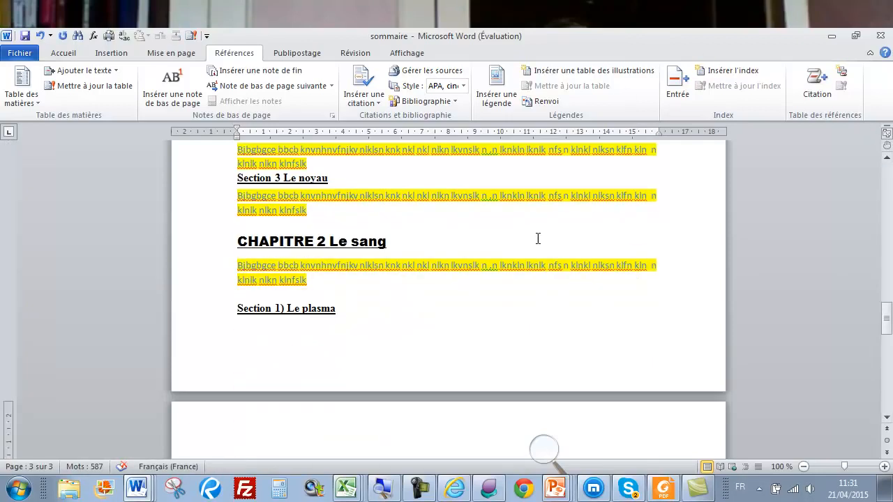
left_click(887, 180)
left_click(887, 180)
left_click(886, 180)
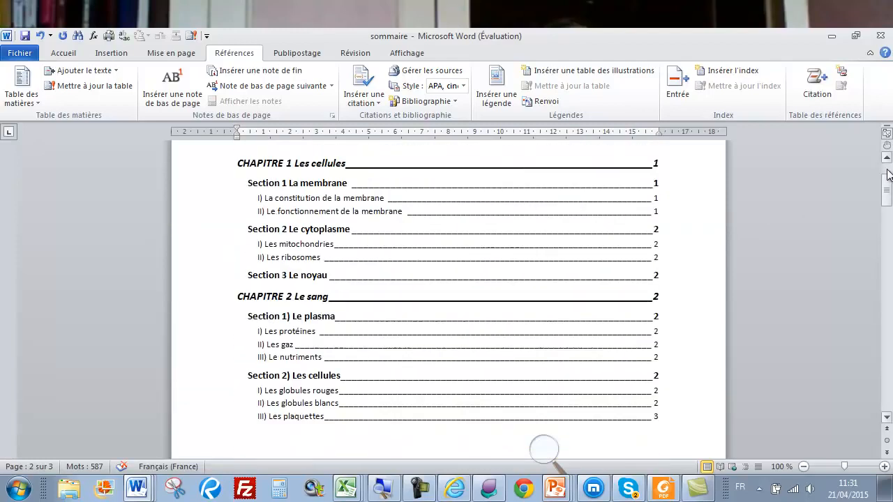
left_click(887, 180)
left_click(268, 306)
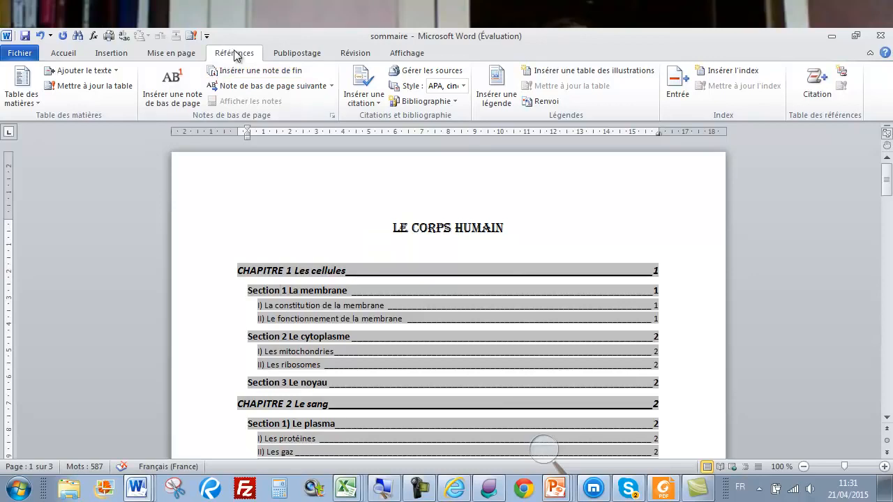
Update the entire table so CHAPITRE 1 shows page 2 and Les plaquettes is gone
left_click(93, 85)
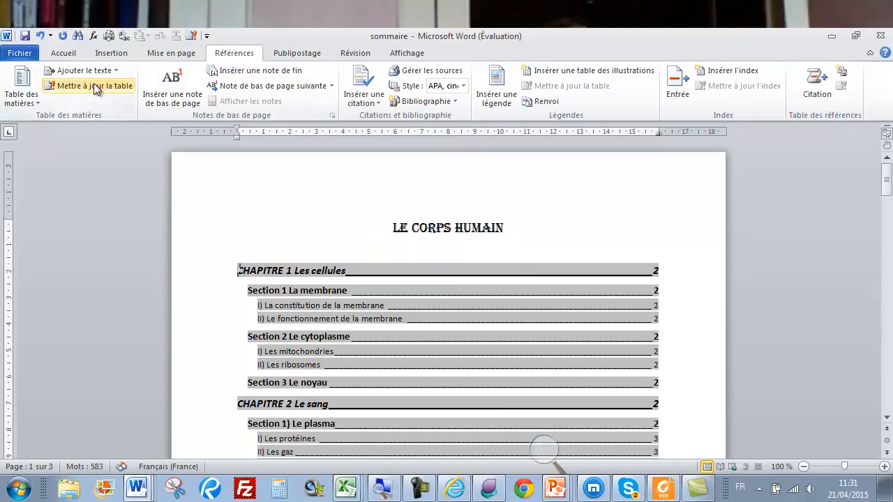
left_click(93, 85)
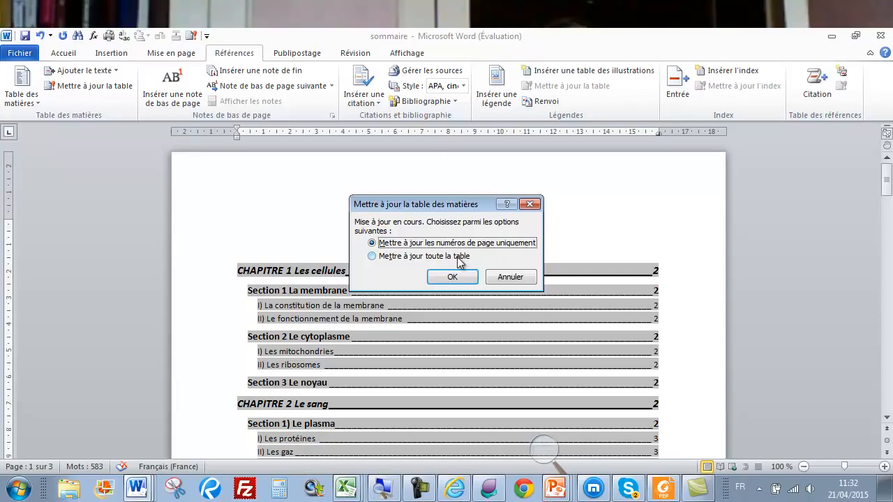
left_click(373, 259)
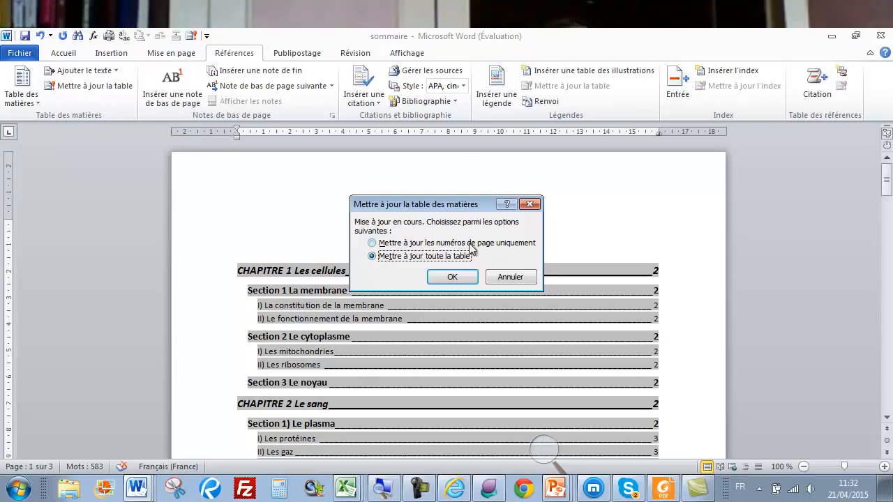
left_click(452, 278)
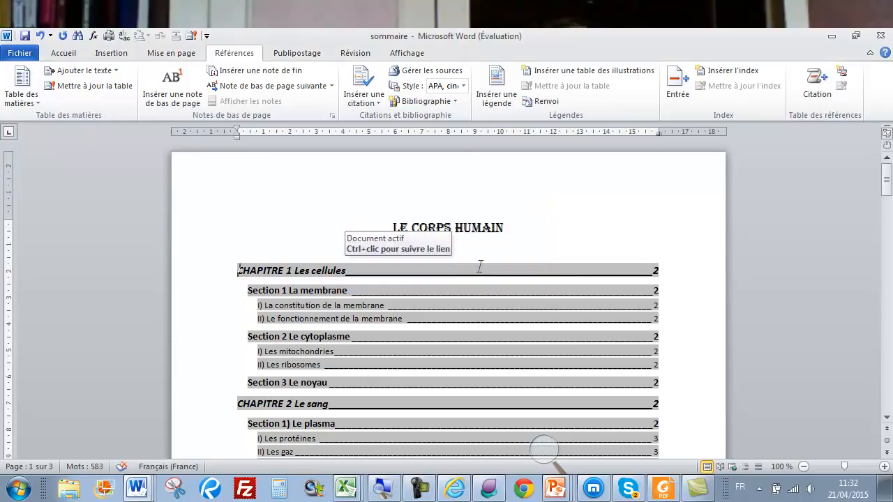
scroll(541, 246, "down", 4)
scroll(542, 247, "down", 1)
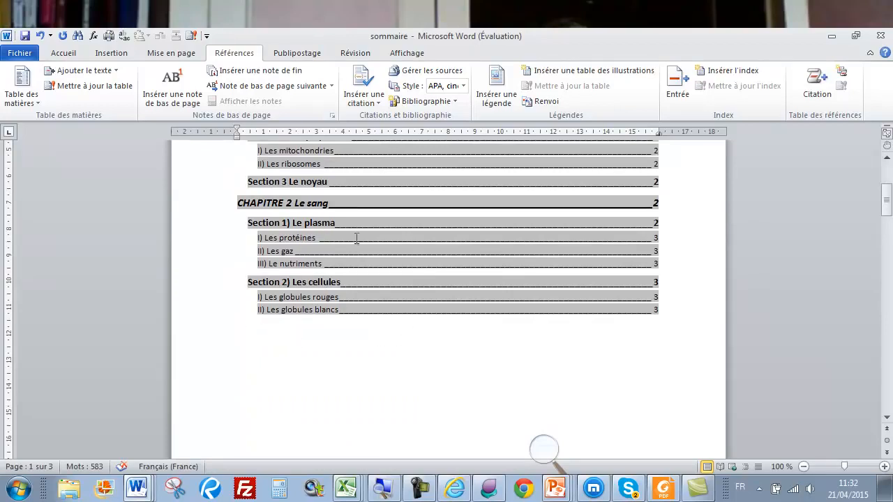
scroll(407, 253, "up", 6)
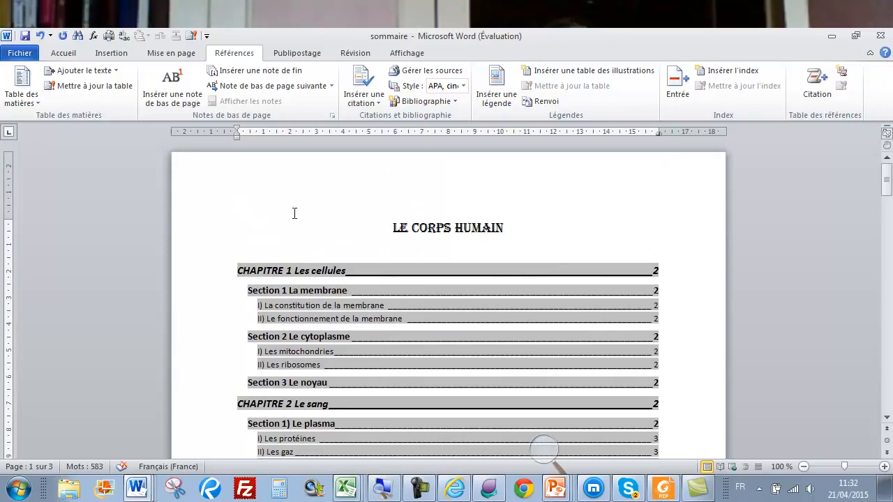
left_click(368, 272)
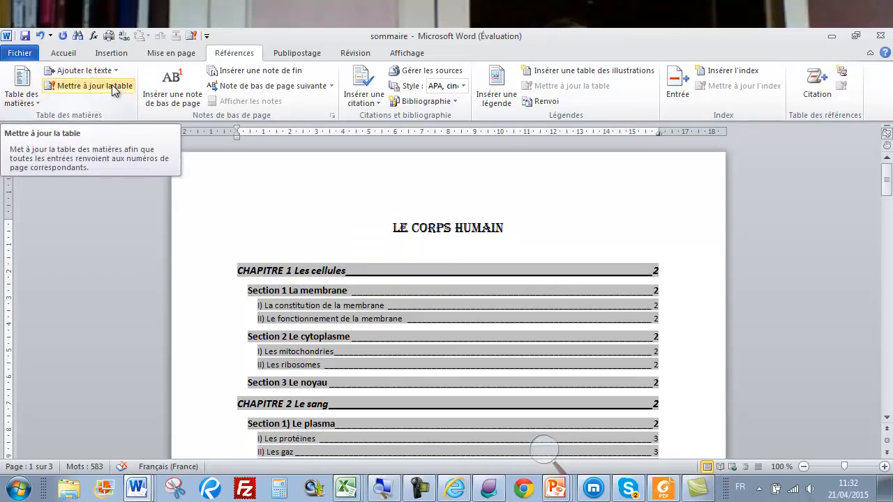
left_click(25, 95)
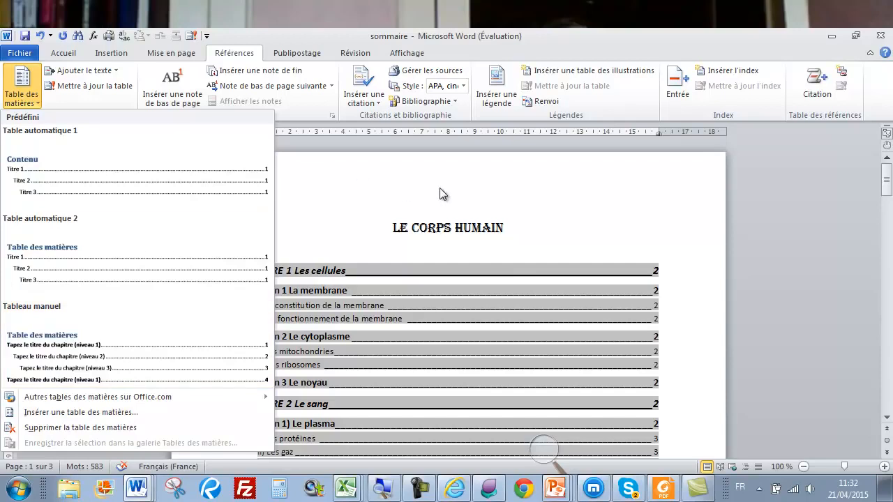
left_click(513, 225)
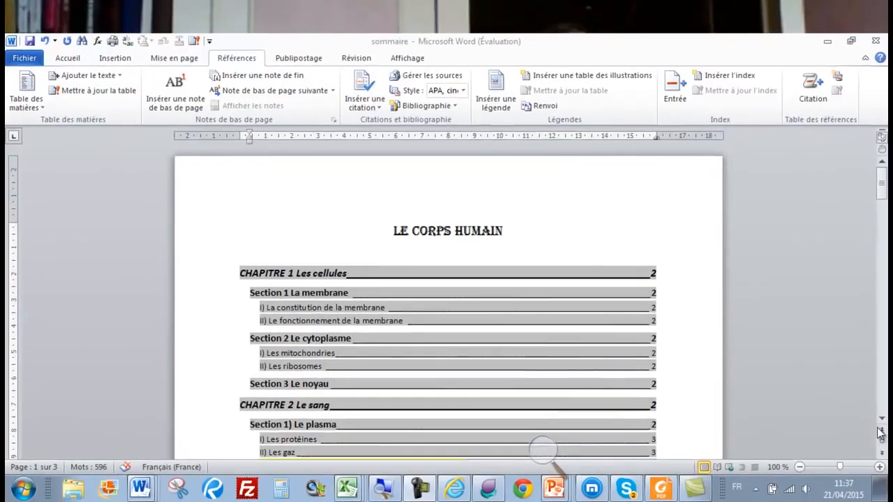
Scroll down to reveal the stray placeholder entry between II) Les gaz and III) Le nutriments
left_click(861, 423)
left_click(860, 424)
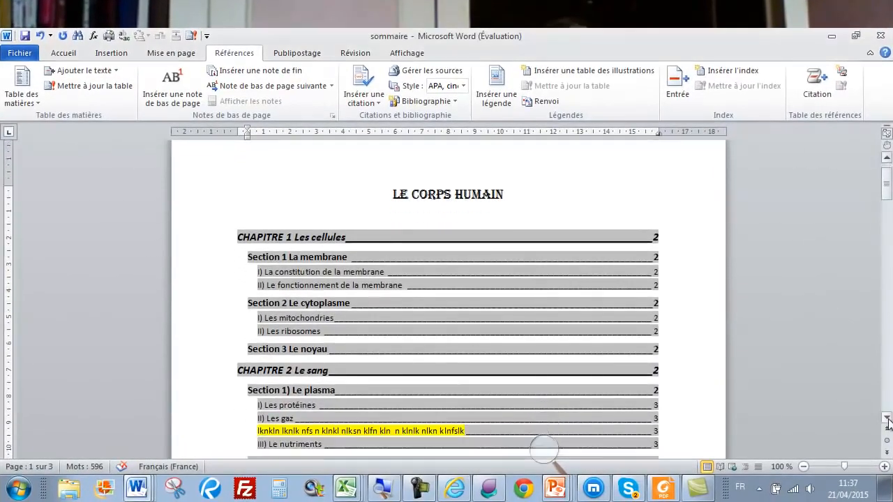
left_click(887, 419)
left_click(887, 419)
left_click(887, 418)
left_click(887, 419)
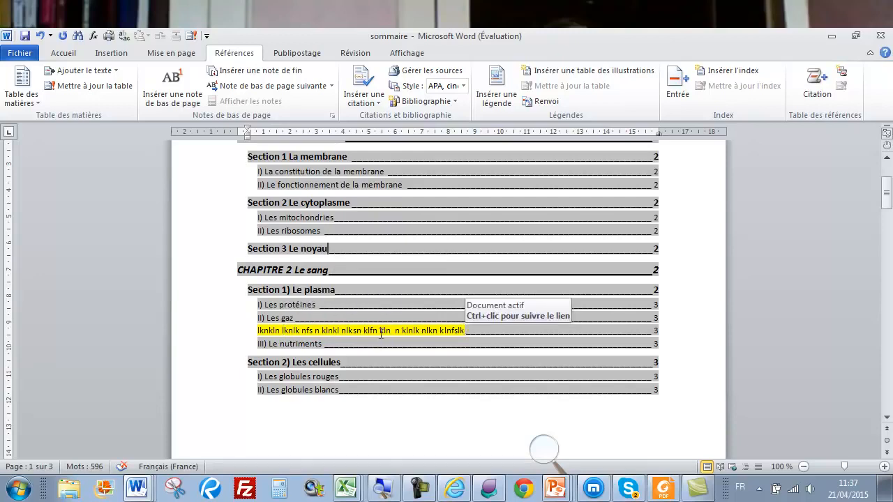
Jump to the stray line under II) Les gaz and apply the Normal style to it
left_click(309, 337, "ctrl")
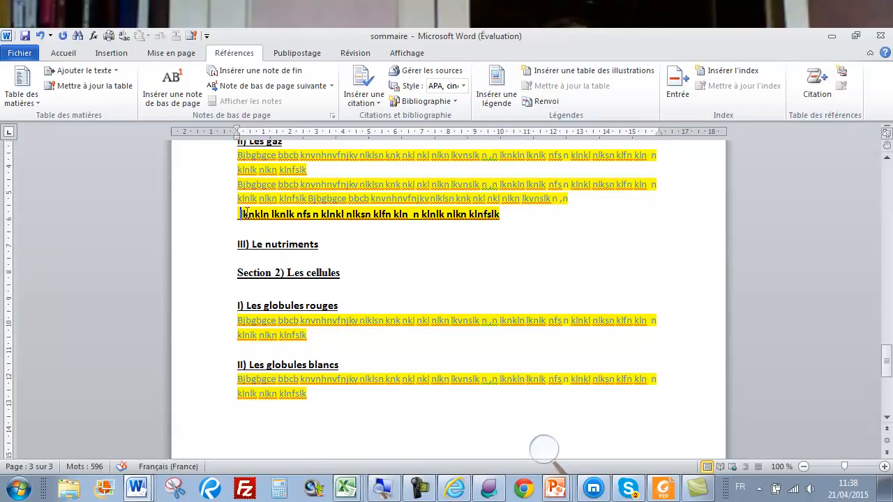
left_click_drag(238, 214, 488, 212)
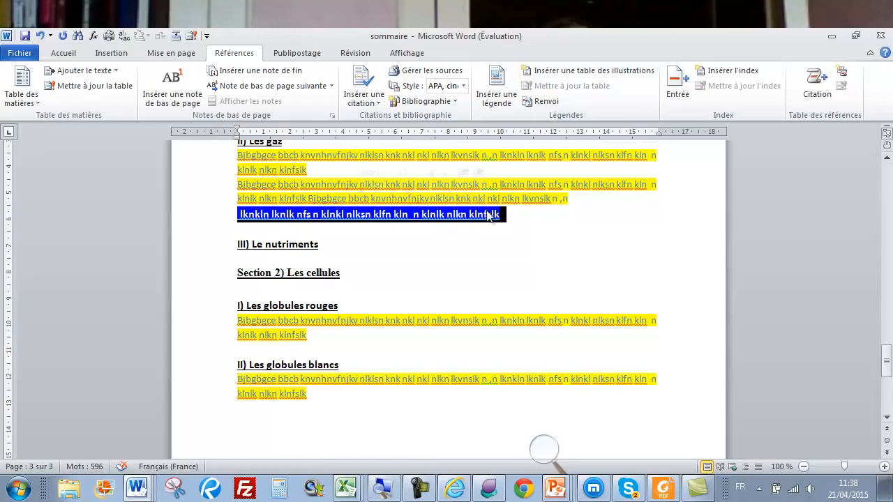
left_click(69, 53)
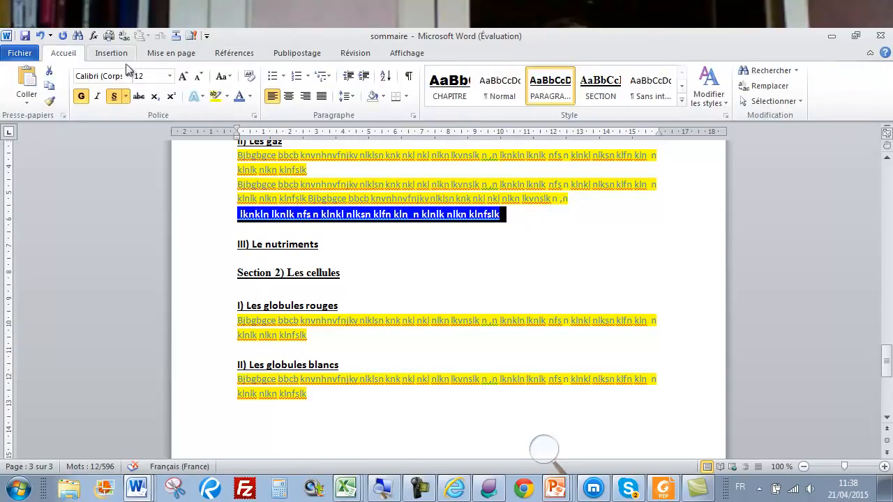
left_click(502, 89)
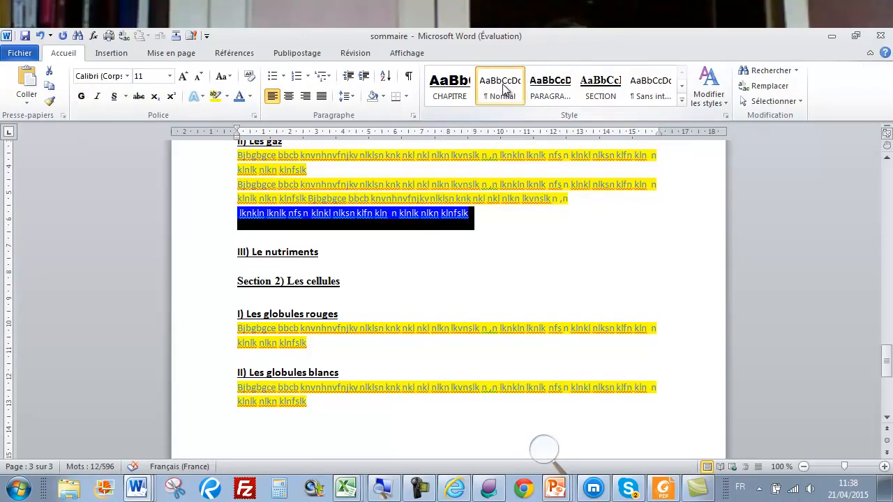
left_click(482, 219)
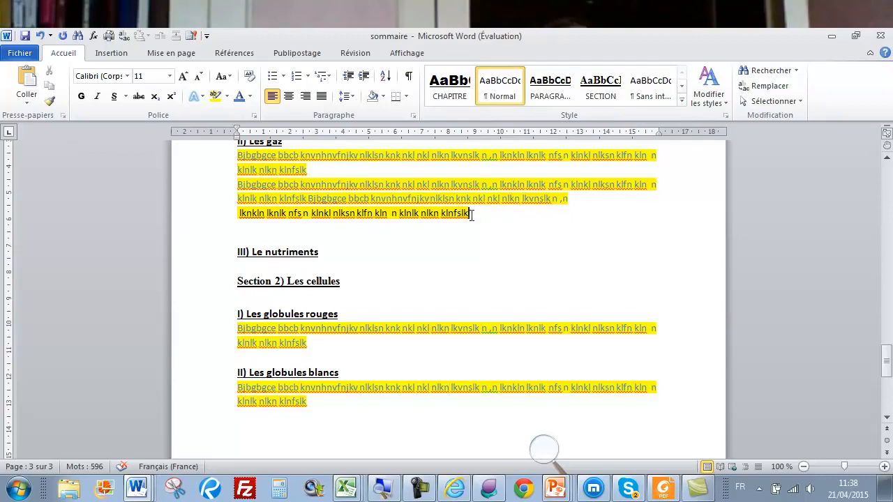
scroll(864, 192, "up", 20)
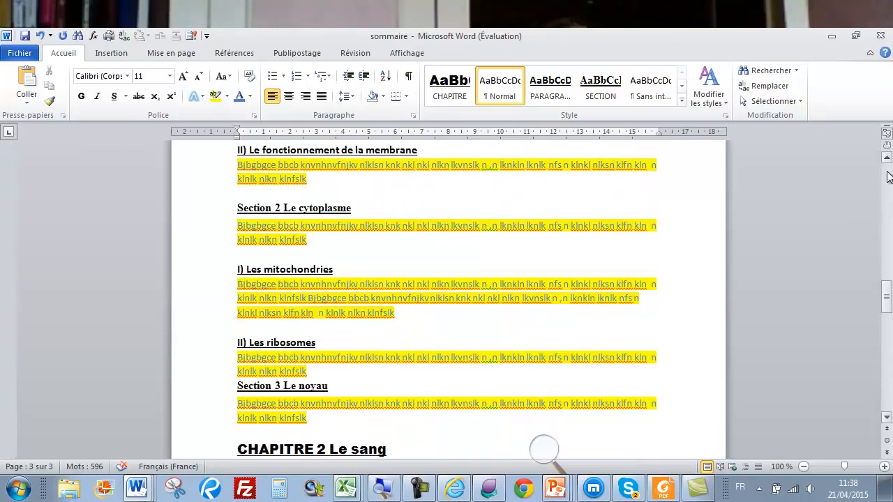
scroll(837, 188, "up", 5)
left_click(386, 305)
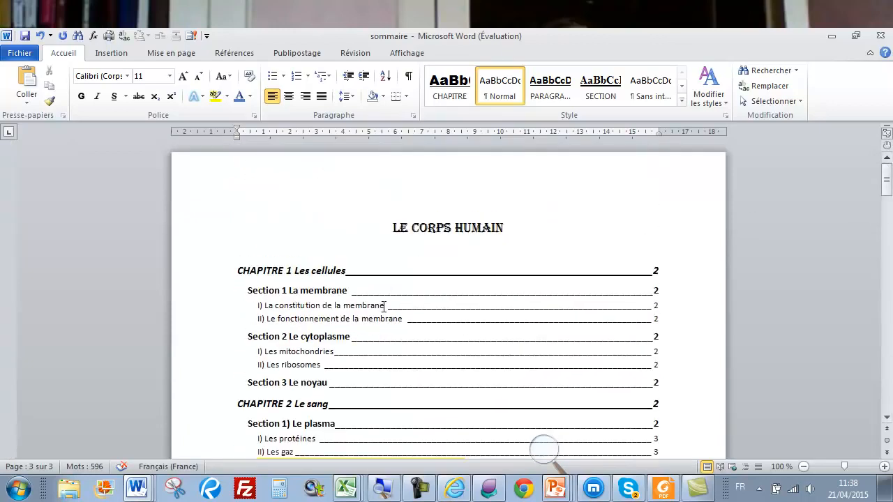
Run Mettre à jour toute la table so the placeholder entry drops out of the contents
left_click(225, 56)
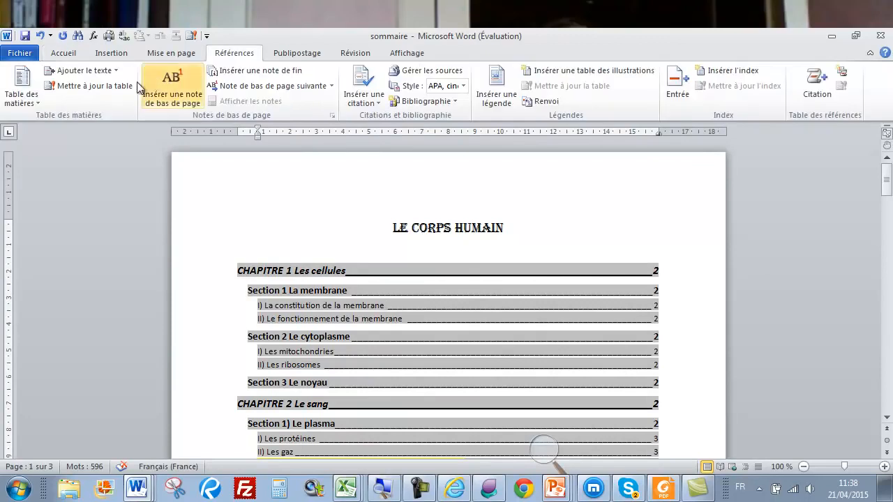
left_click(115, 86)
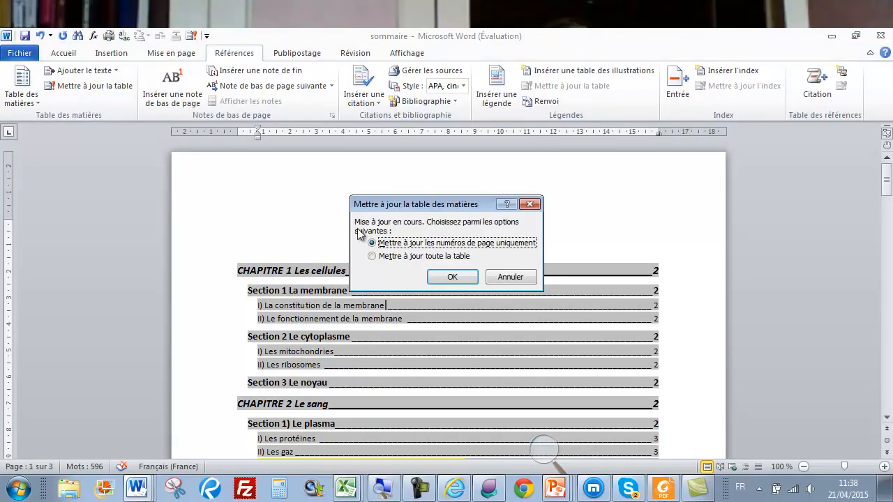
left_click(400, 256)
left_click(452, 277)
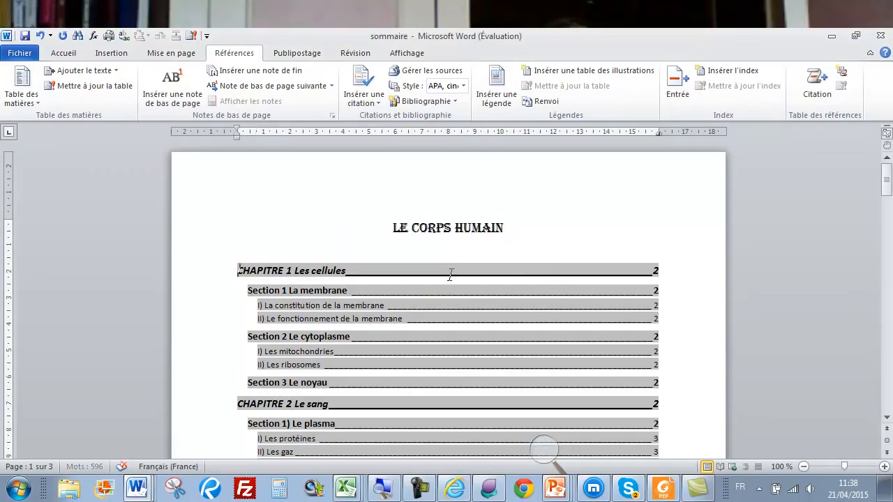
scroll(588, 238, "down", 3)
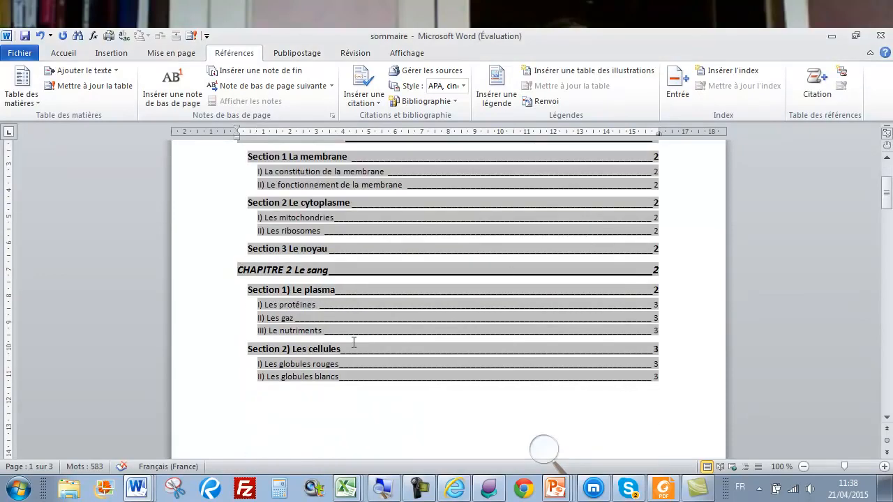
scroll(409, 355, "up", 3)
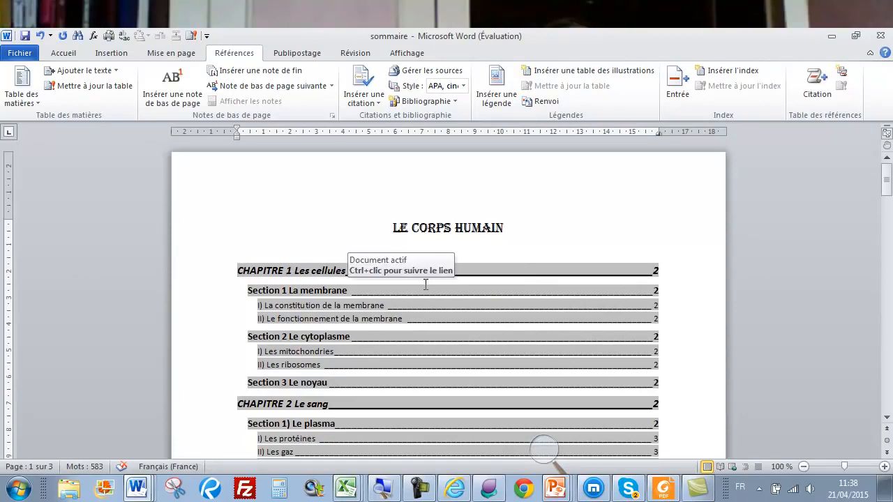
scroll(342, 294, "down", 2)
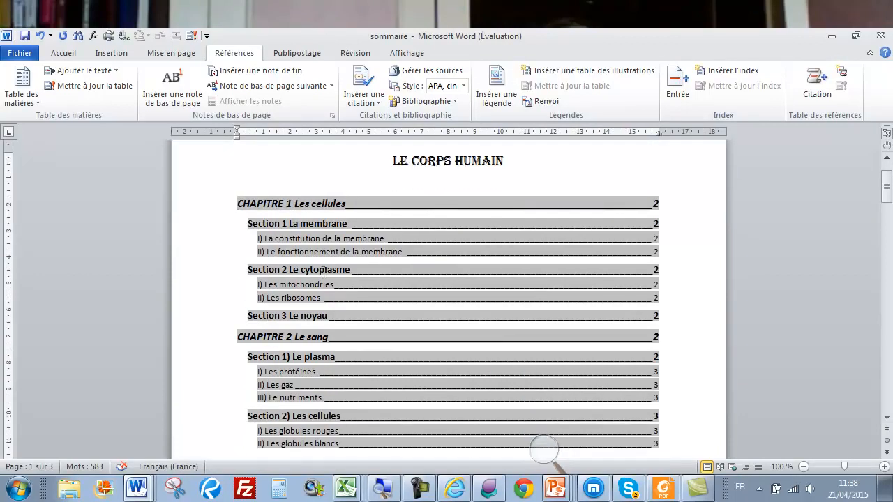